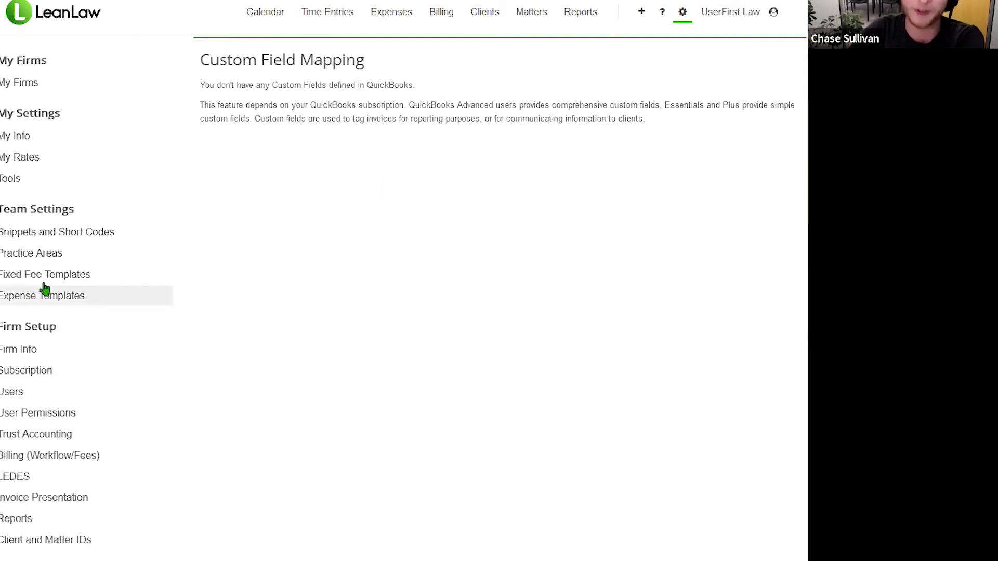
# - Review the custom matter field names and custom checkbox name in the firm info settings
pyautogui.click(48, 353)
pyautogui.scroll(-1, 472, 310)
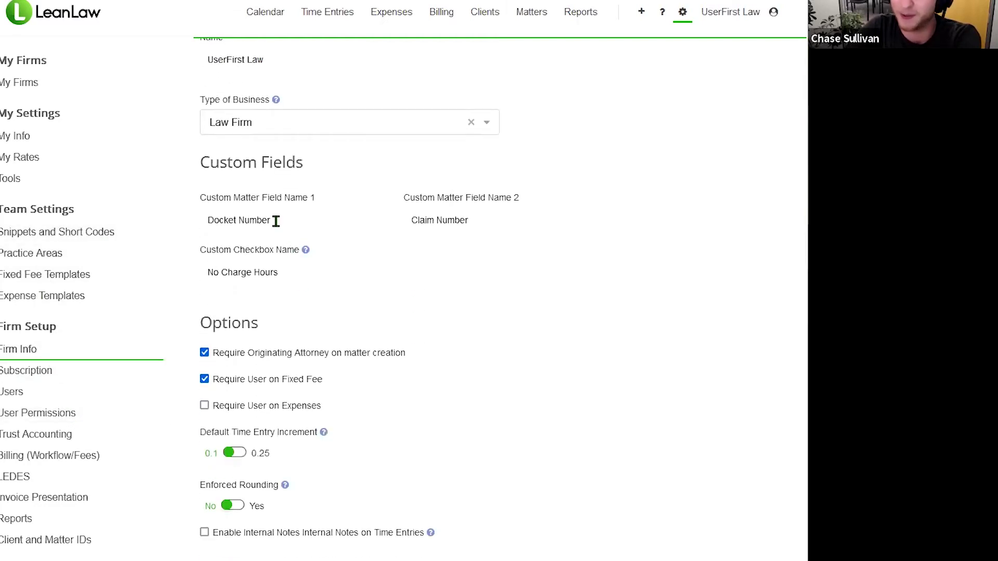
pyautogui.click(295, 276)
pyautogui.click(476, 225)
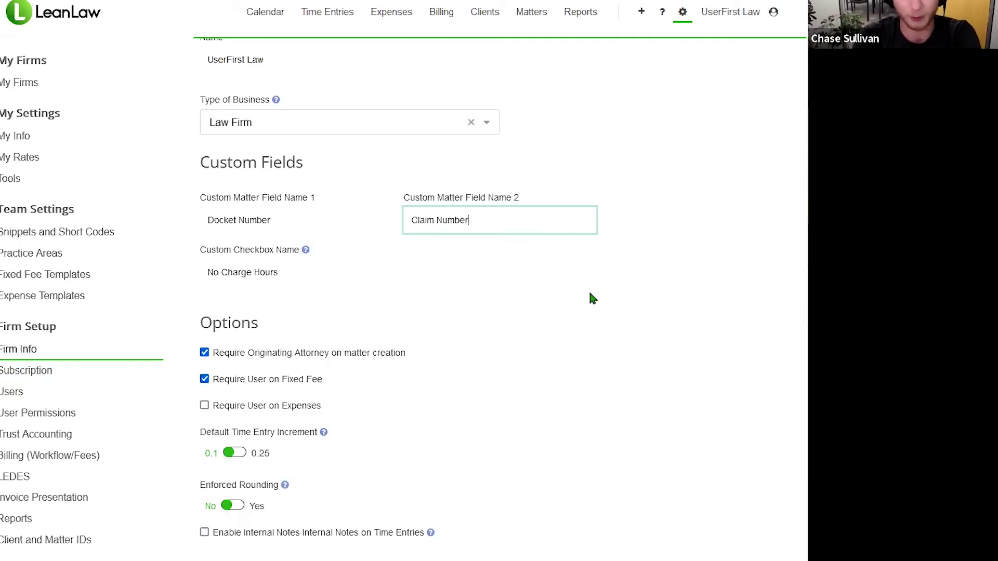
pyautogui.click(690, 155)
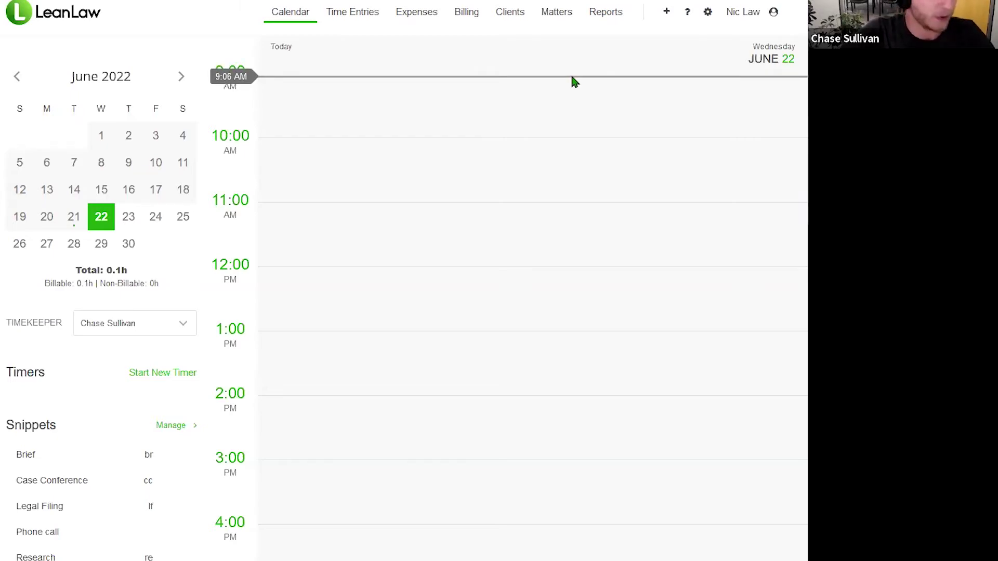
# - Open the Field Mapping page in the Nic Law firm's setup settings
pyautogui.click(707, 12)
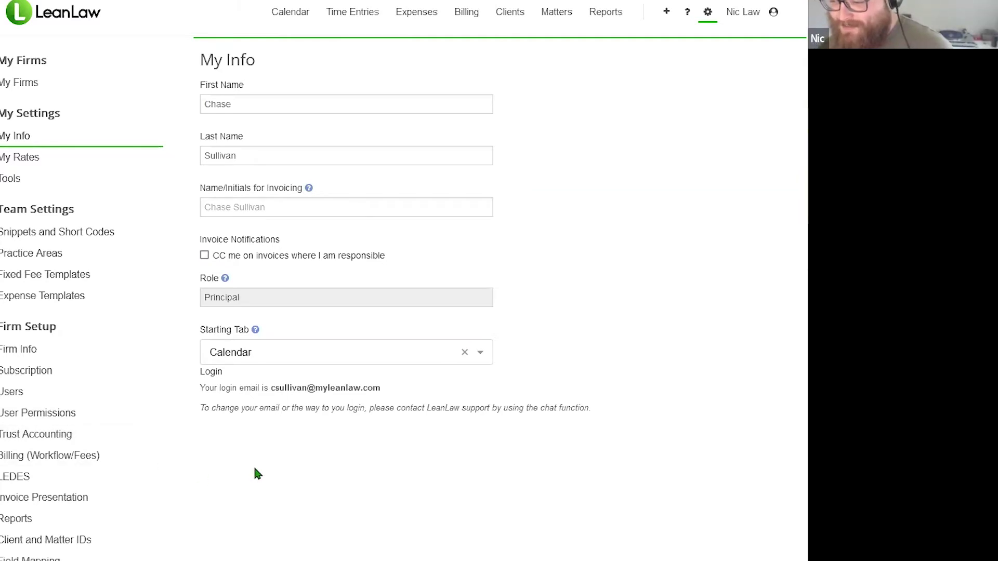
pyautogui.scroll(-1, 145, 462)
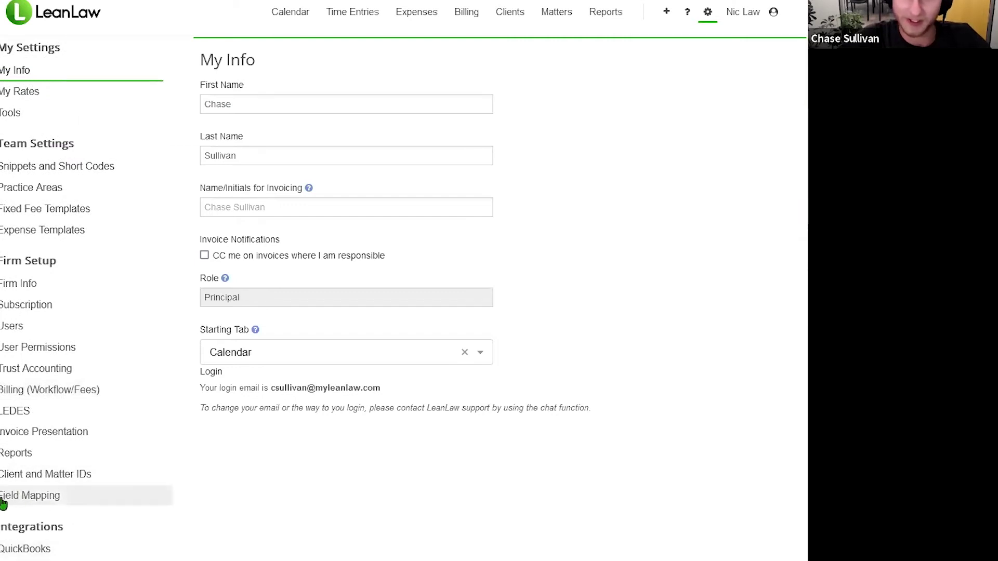
pyautogui.click(42, 499)
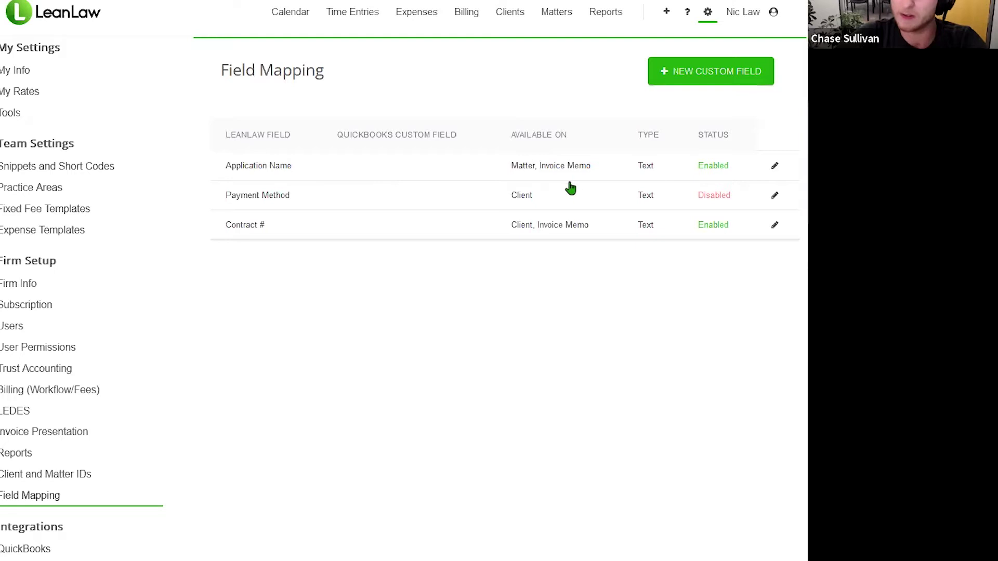
# - Examine the Available On and Type columns in the list of custom fields
pyautogui.moveTo(512, 134); pyautogui.dragTo(565, 133)
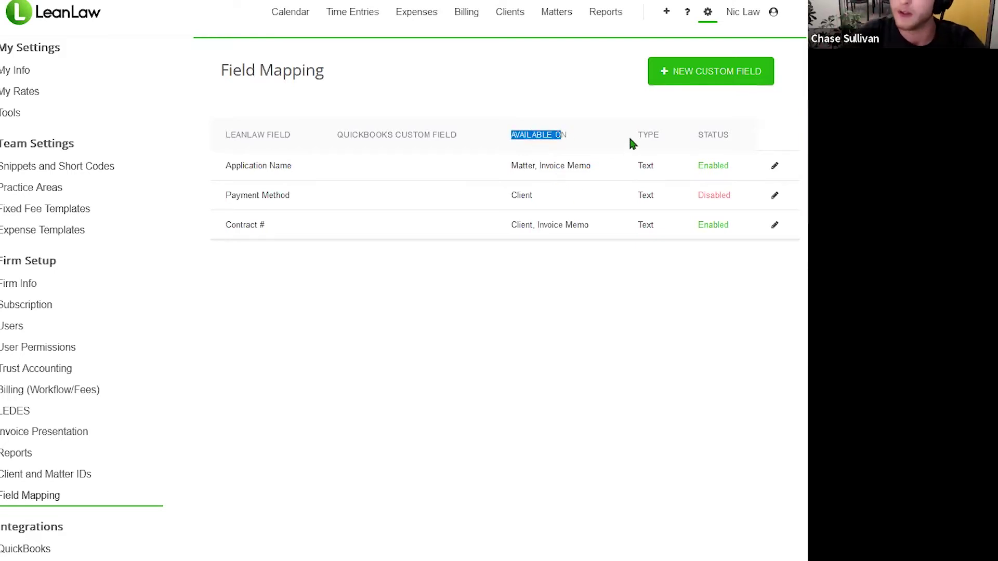
pyautogui.moveTo(638, 134); pyautogui.dragTo(653, 140)
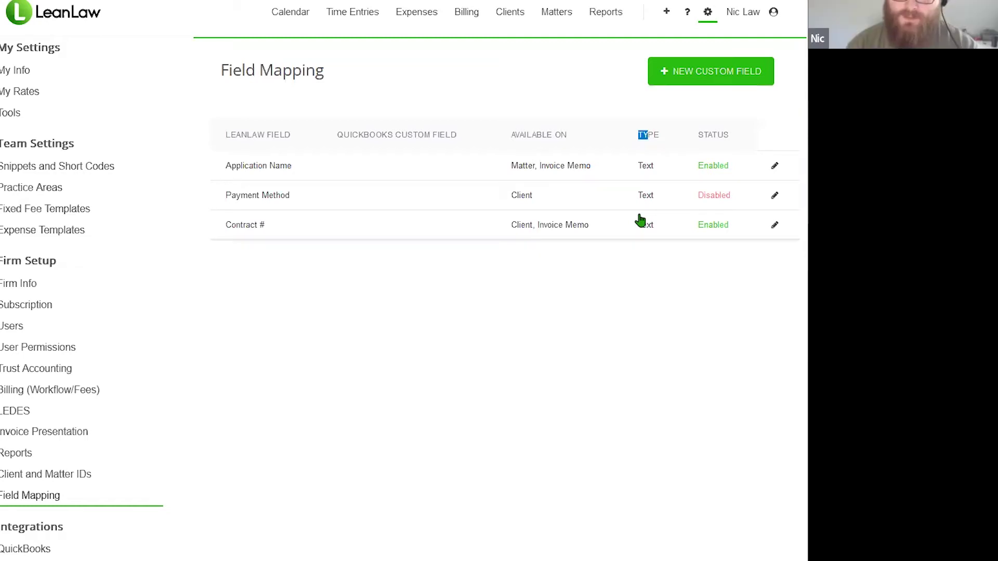
pyautogui.click(660, 287)
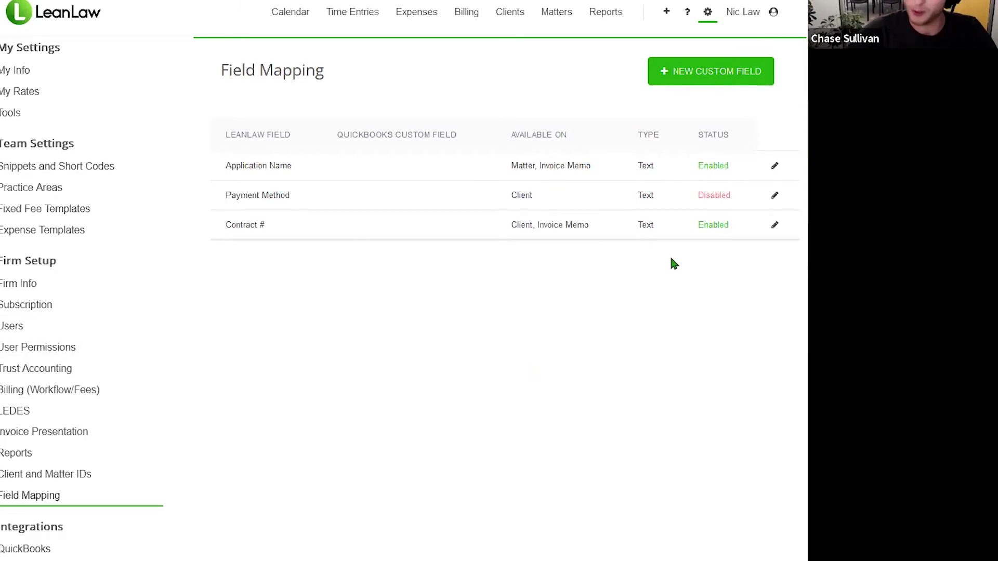
# - Create a client custom field named with the colleague's first name plus "Special Field", include it in the invoice memo, and save it
pyautogui.click(697, 83)
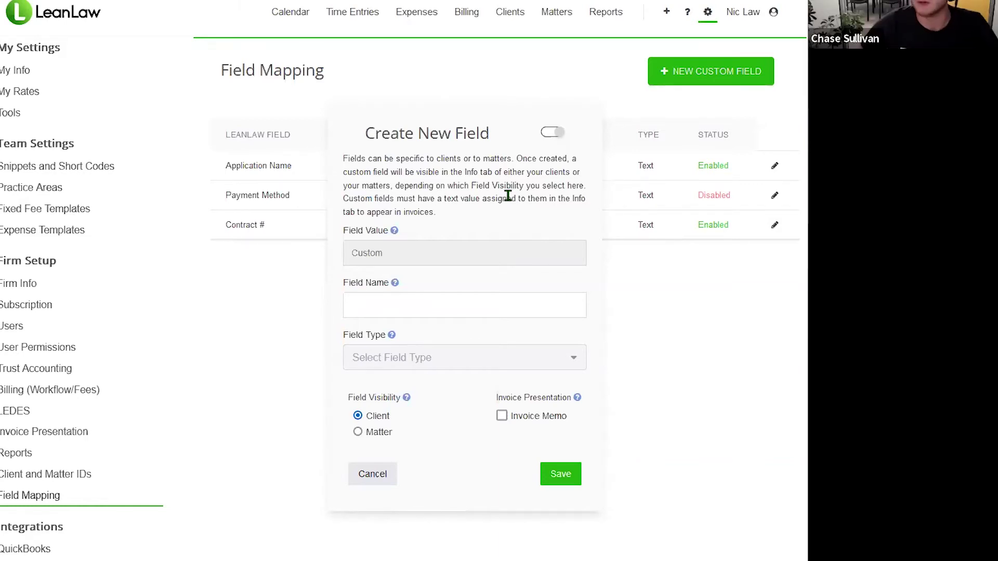
pyautogui.click(409, 297)
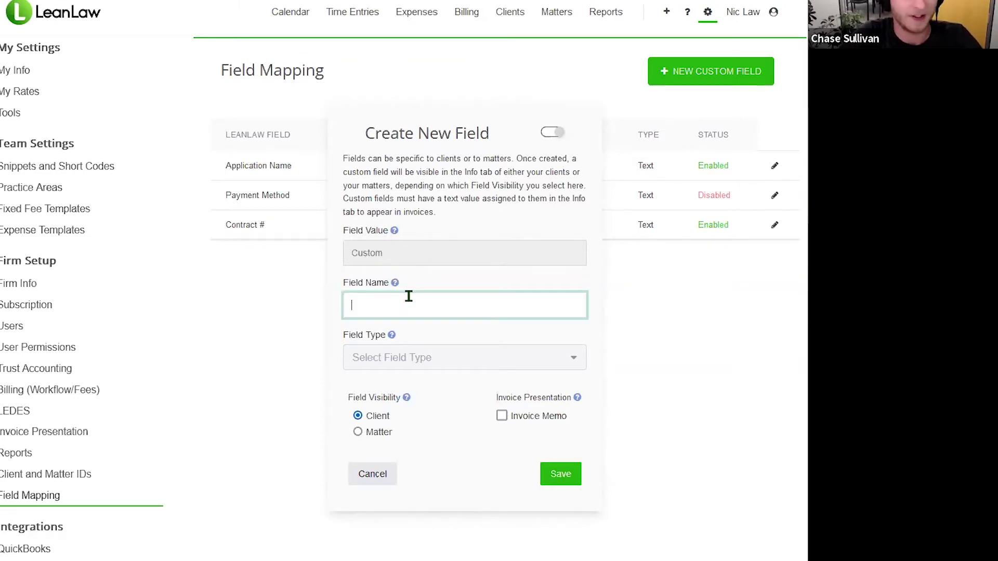
pyautogui.write("Nic's Spec")
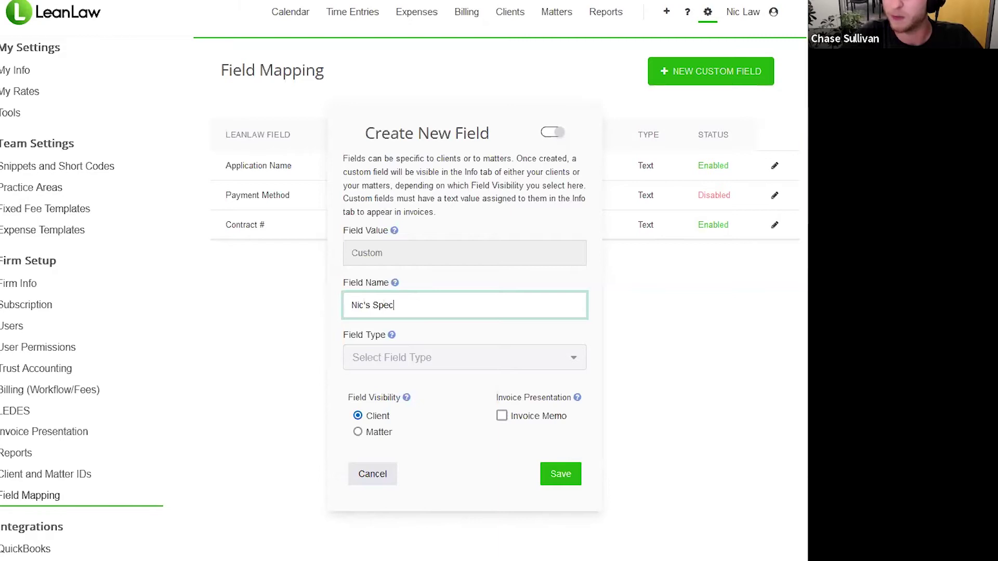
pyautogui.write('ial Field')
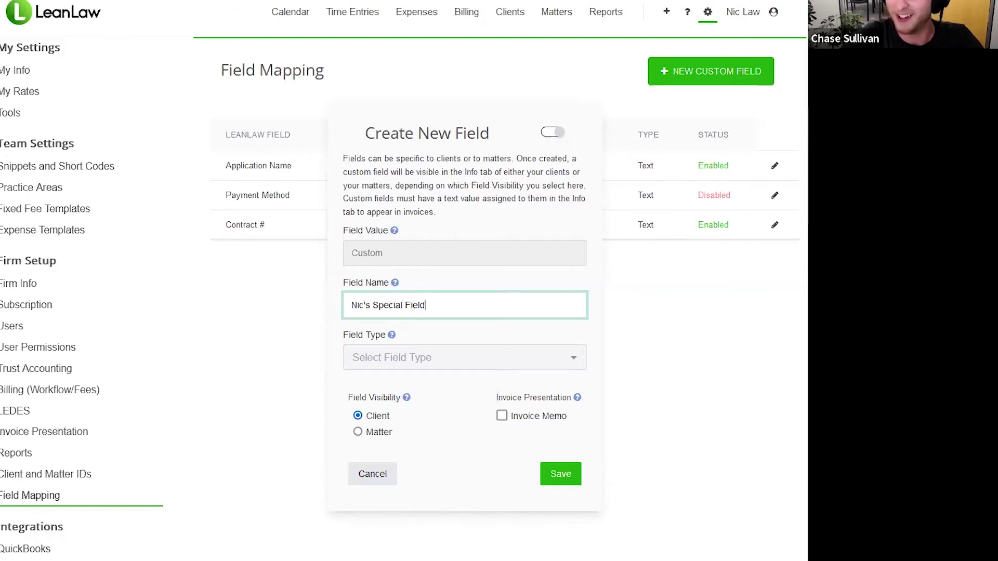
pyautogui.click(448, 363)
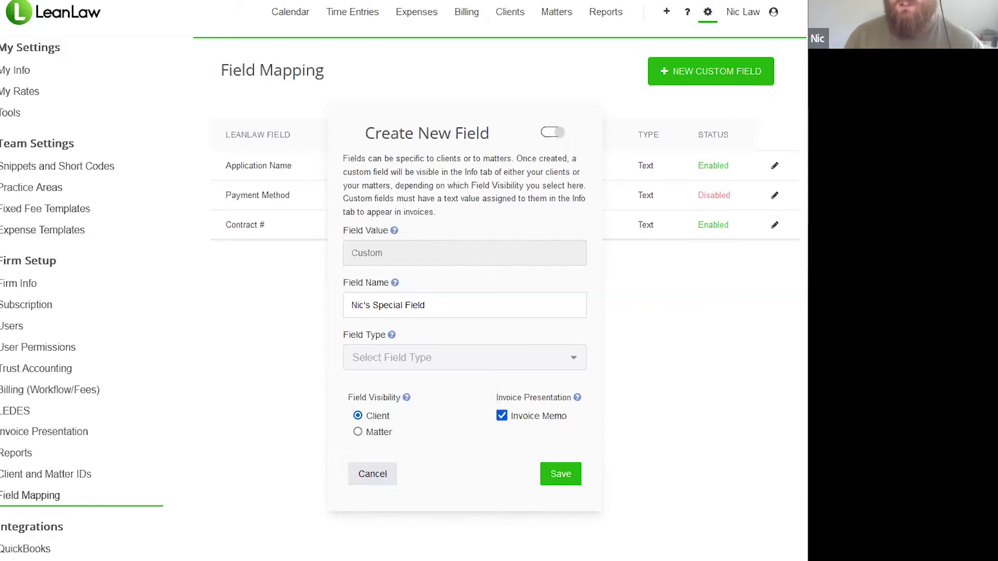
pyautogui.moveTo(572, 419); pyautogui.dragTo(509, 423)
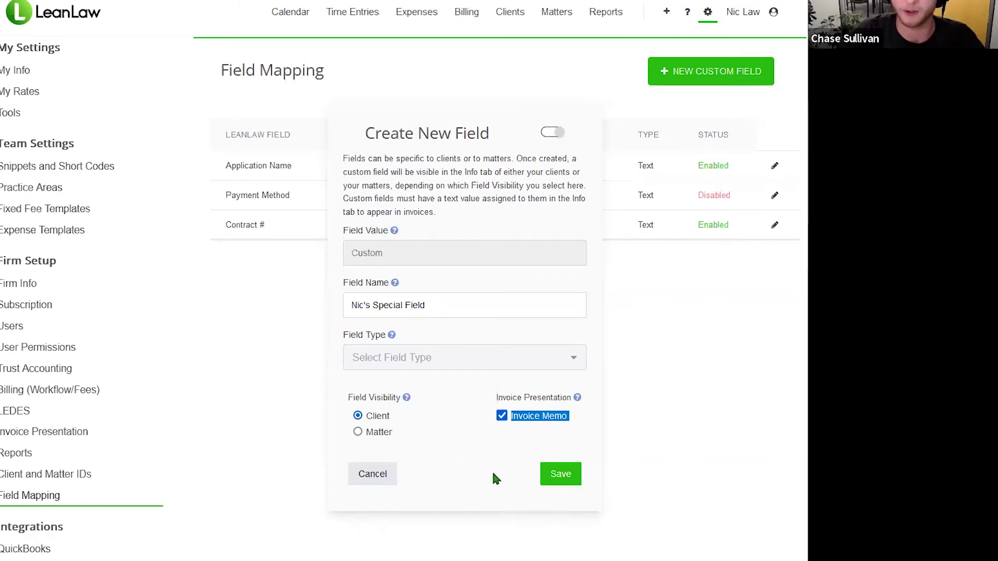
pyautogui.click(561, 474)
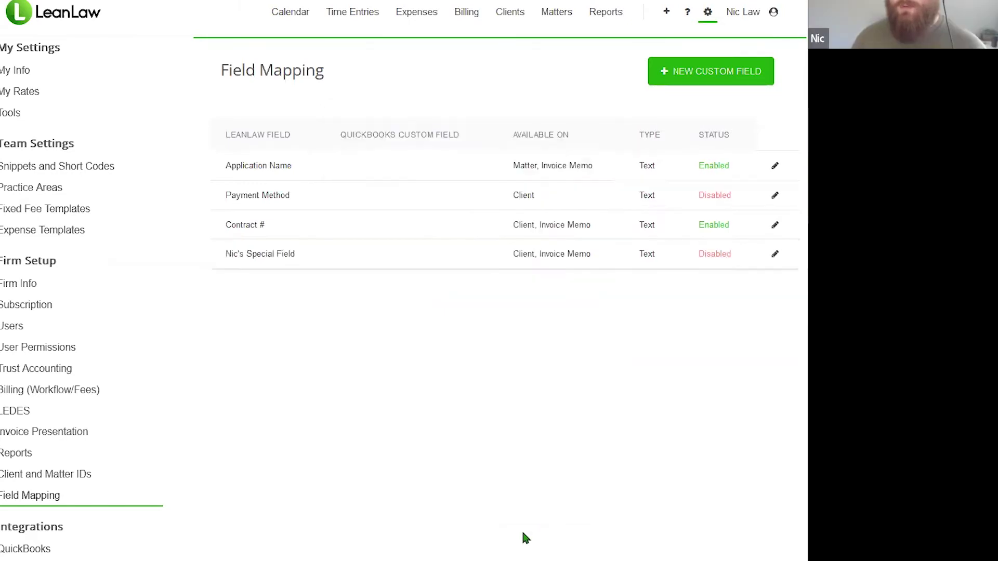
pyautogui.click(414, 260)
pyautogui.click(372, 407)
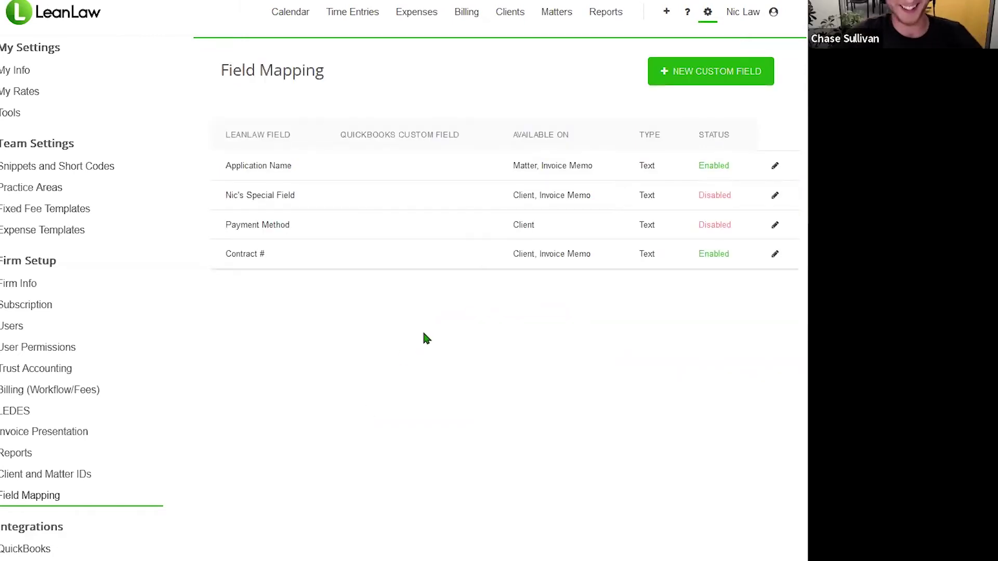
pyautogui.click(452, 263)
pyautogui.click(374, 407)
# - Enable the new "Special Field" custom field and save the change
pyautogui.click(320, 197)
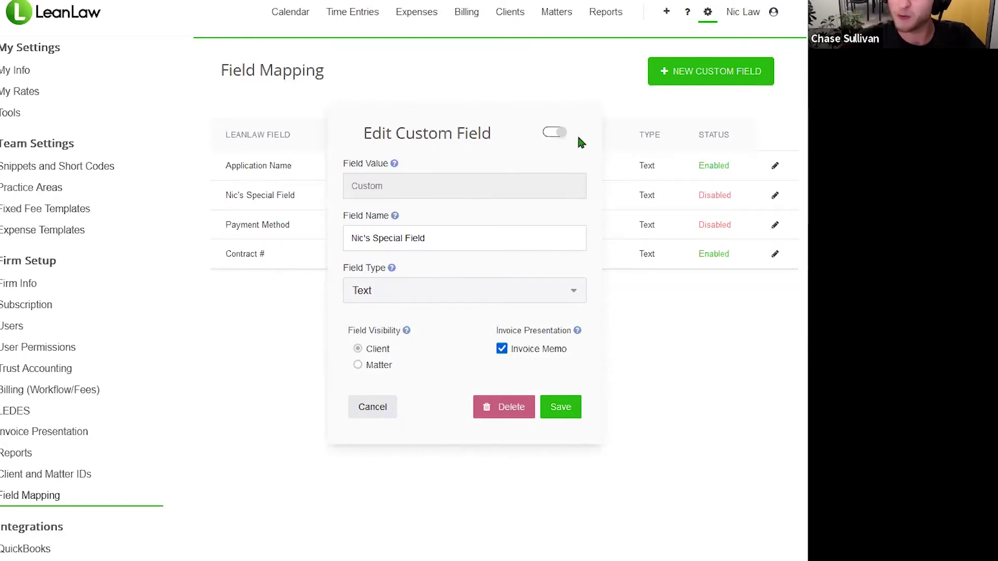
pyautogui.click(555, 134)
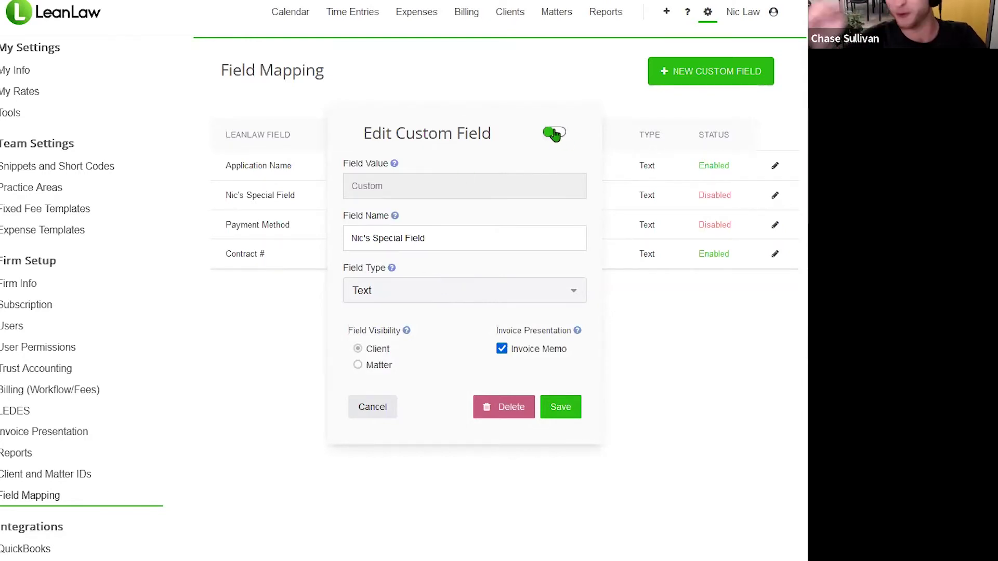
pyautogui.click(550, 134)
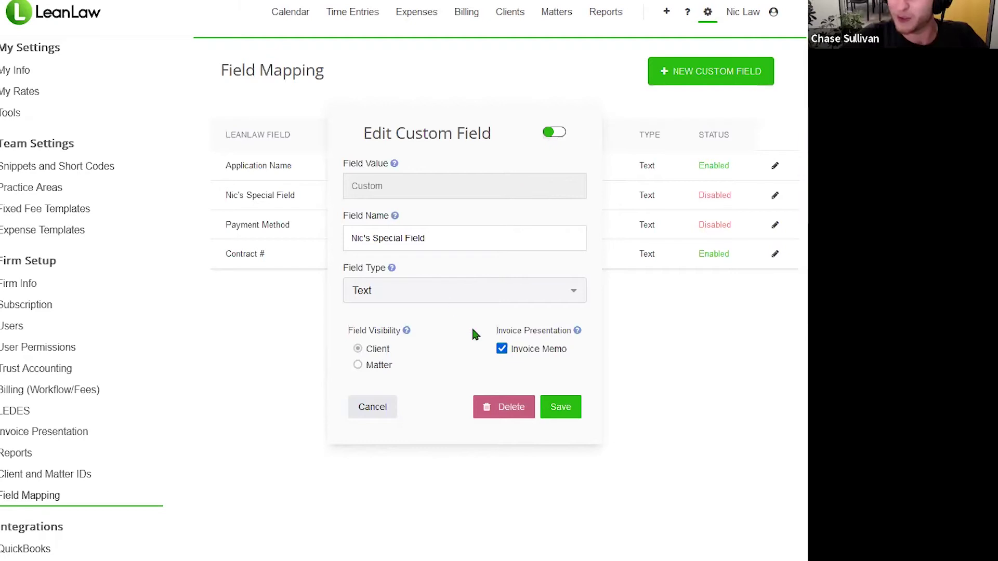
pyautogui.click(561, 411)
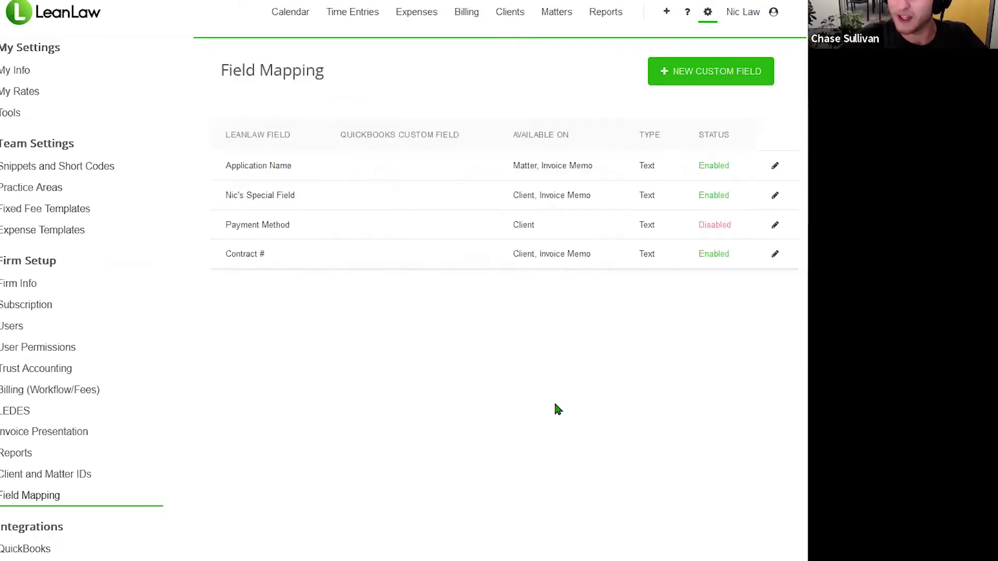
# - Check the deletion warning for the new "Special Field" custom field, and close it without deleting the field
pyautogui.click(442, 205)
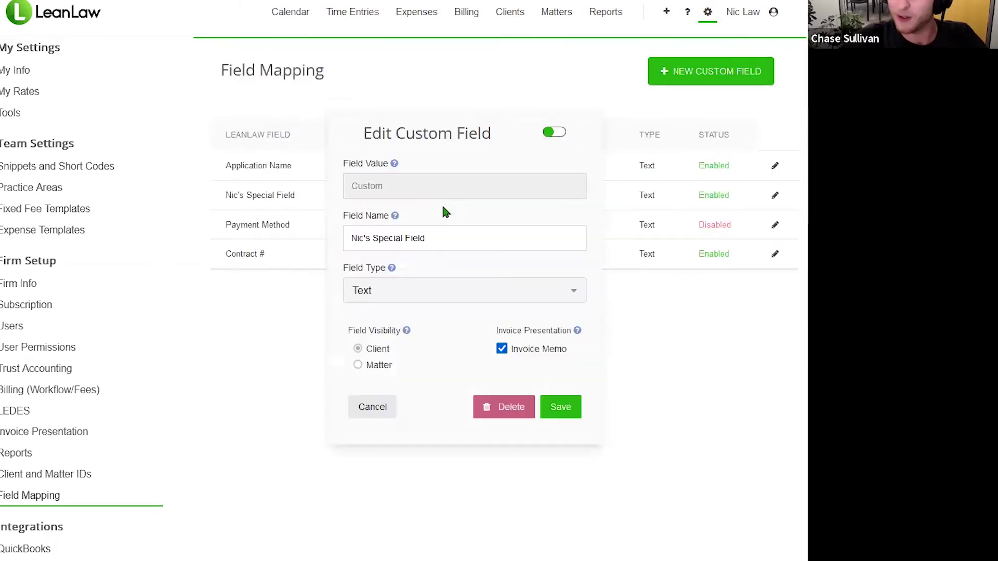
pyautogui.click(504, 410)
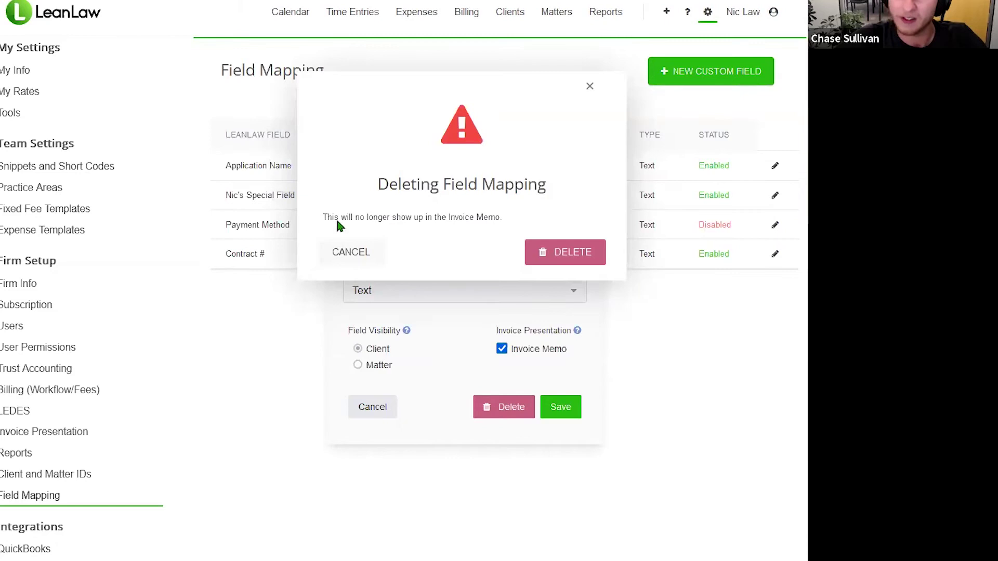
pyautogui.moveTo(331, 216); pyautogui.dragTo(370, 220)
pyautogui.moveTo(455, 223); pyautogui.dragTo(504, 223)
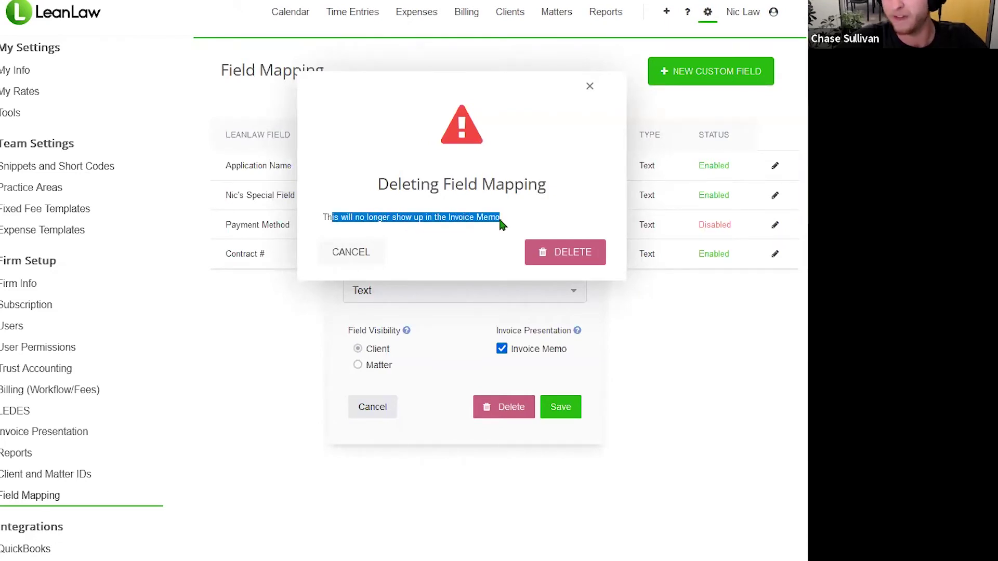
pyautogui.click(371, 252)
pyautogui.click(372, 407)
# - Check the deletion warning for the Contract # custom field, and close it without deleting the field
pyautogui.click(445, 262)
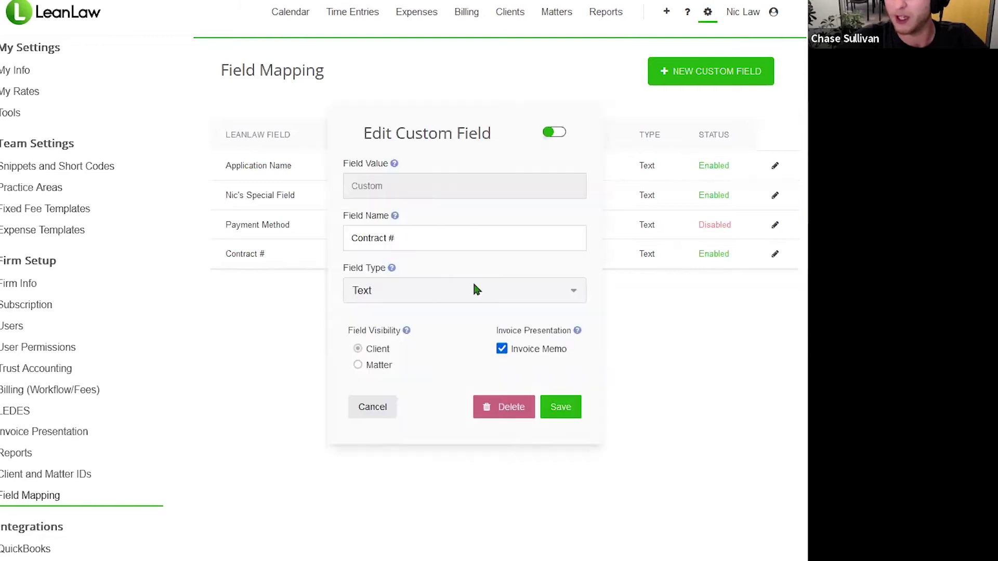
pyautogui.click(491, 408)
pyautogui.moveTo(390, 231); pyautogui.dragTo(510, 230)
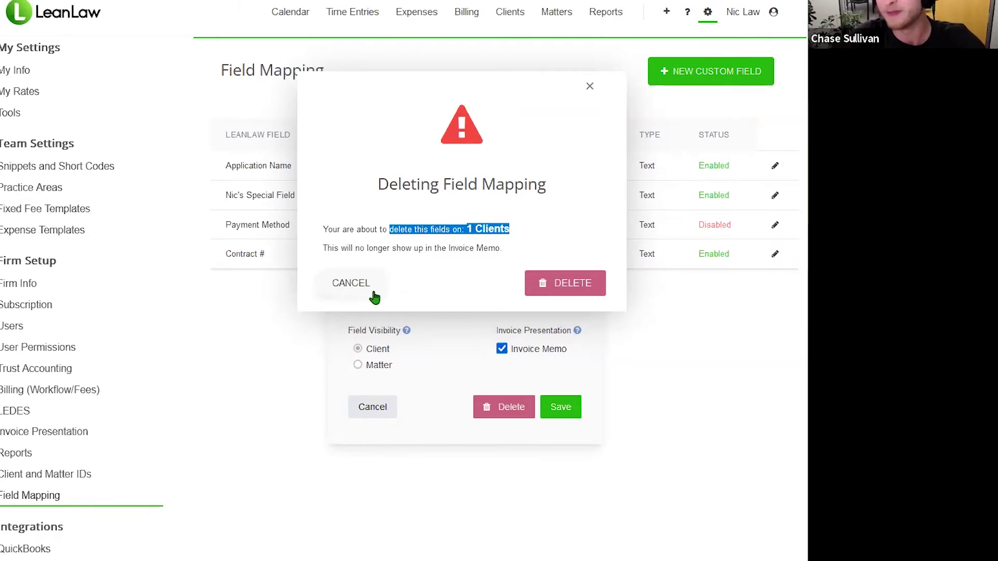
pyautogui.click(351, 283)
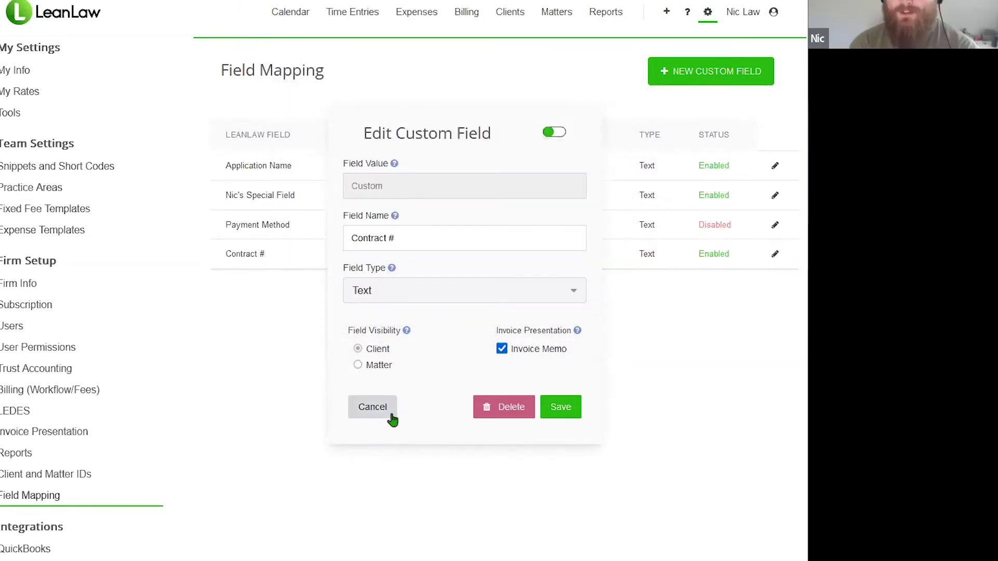
pyautogui.click(387, 413)
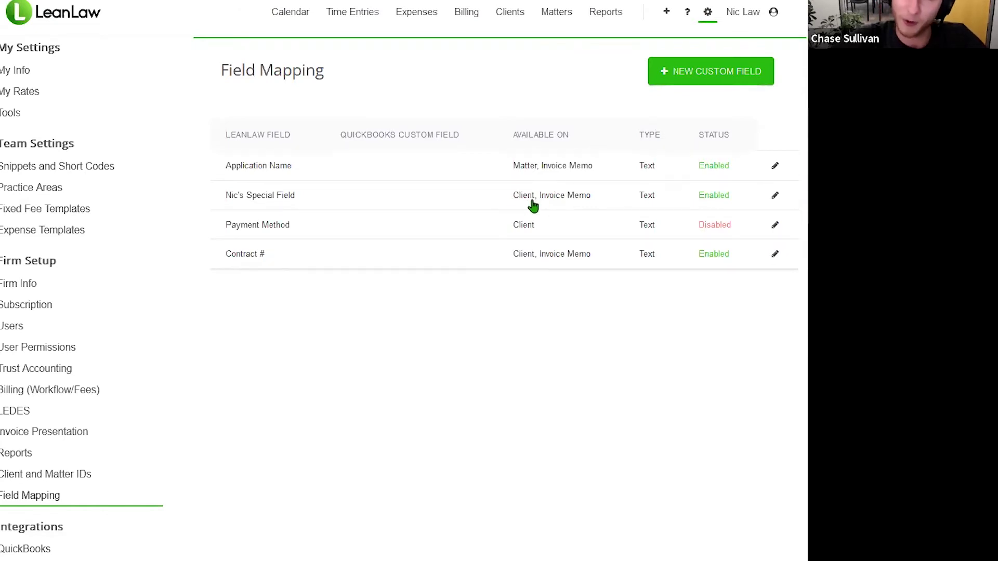
# - Open the MCHX client's info from its Consulting matter and check the client's custom fields
pyautogui.click(556, 16)
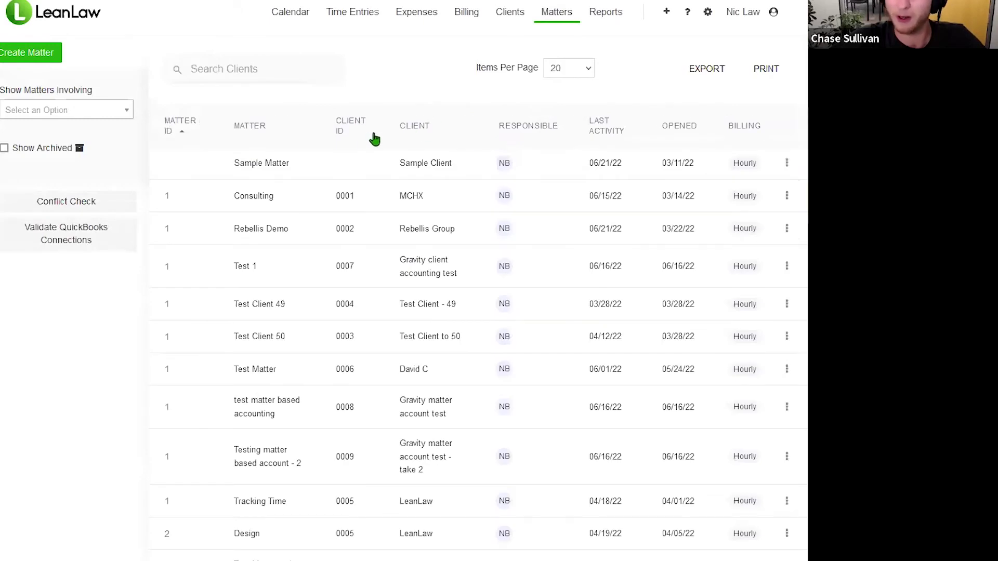
pyautogui.click(284, 205)
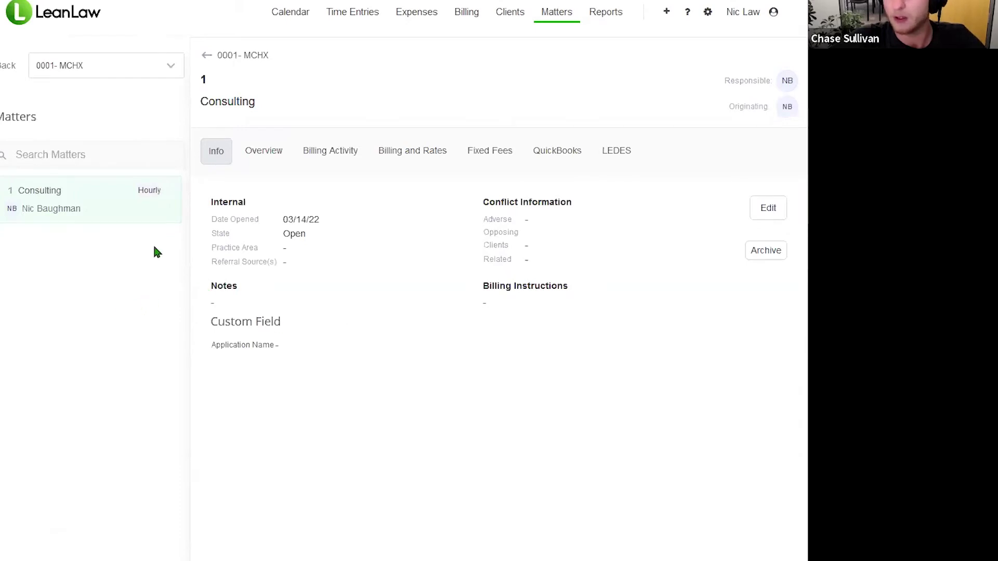
pyautogui.click(105, 205)
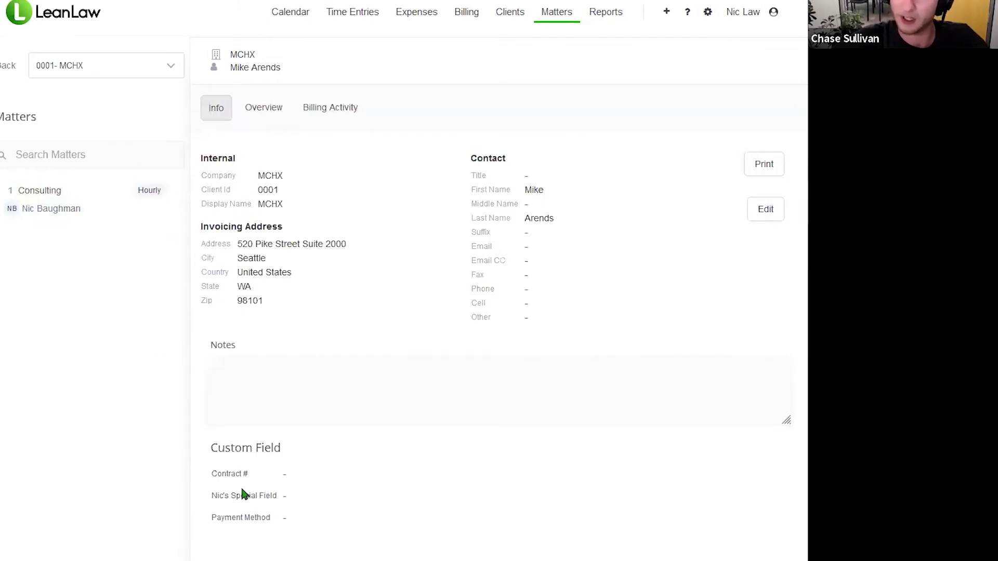
pyautogui.moveTo(210, 495); pyautogui.dragTo(278, 496)
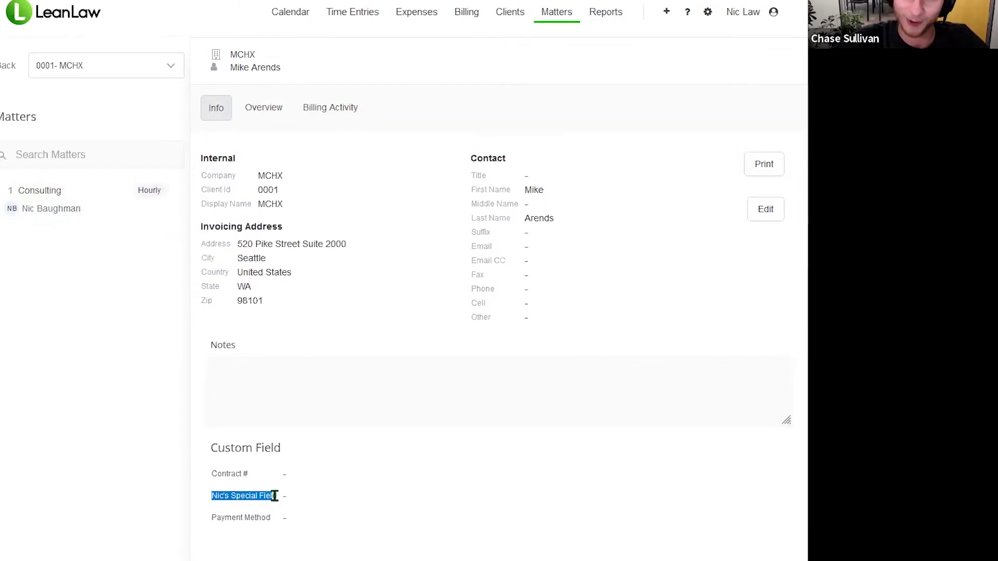
pyautogui.click(409, 490)
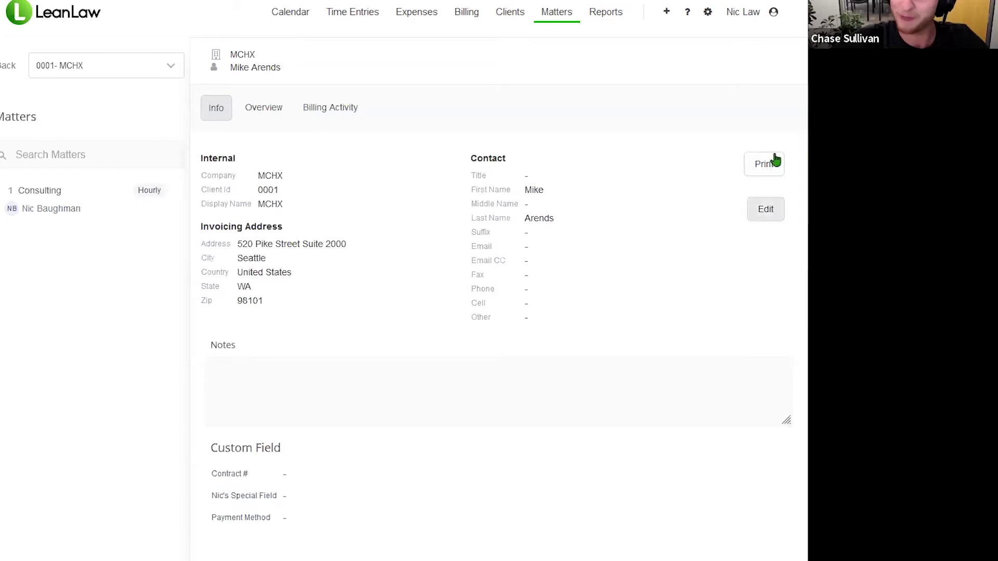
# - Fill in the MCHX client's Special Field custom field with "Hello!", save the client record and check the entry
pyautogui.click(768, 217)
pyautogui.scroll(-5, 737, 220)
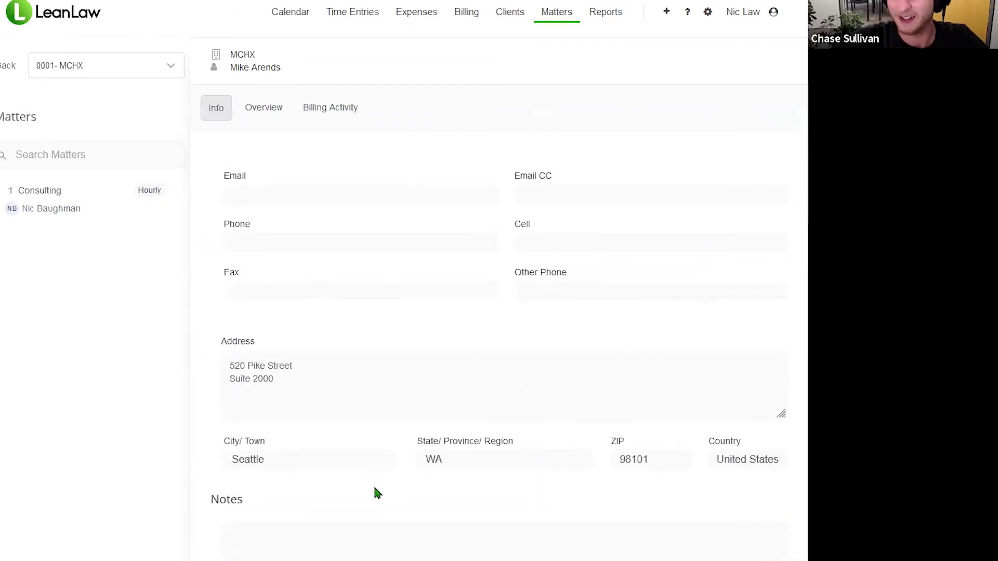
pyautogui.scroll(-2, 378, 493)
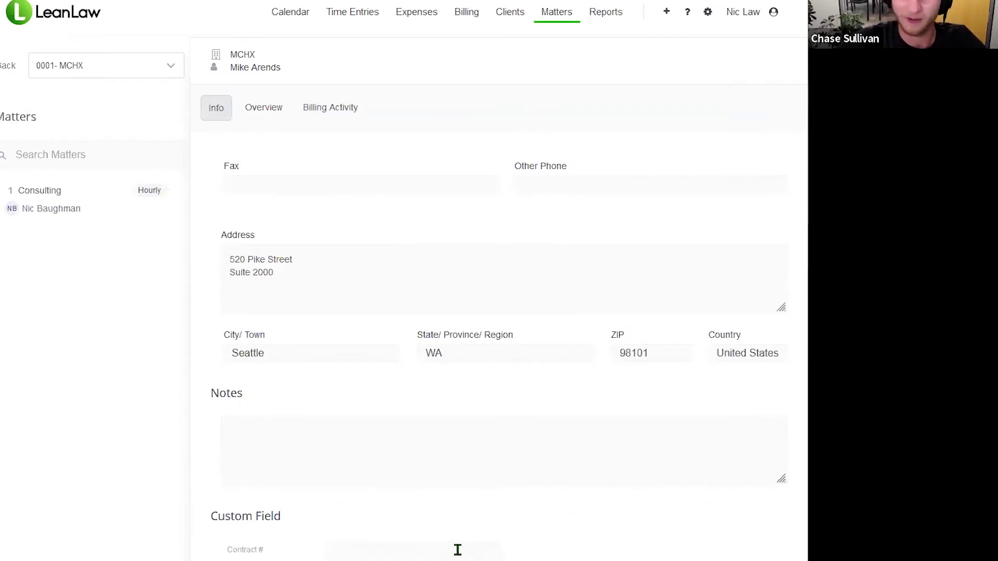
pyautogui.scroll(7, 691, 312)
pyautogui.click(740, 196)
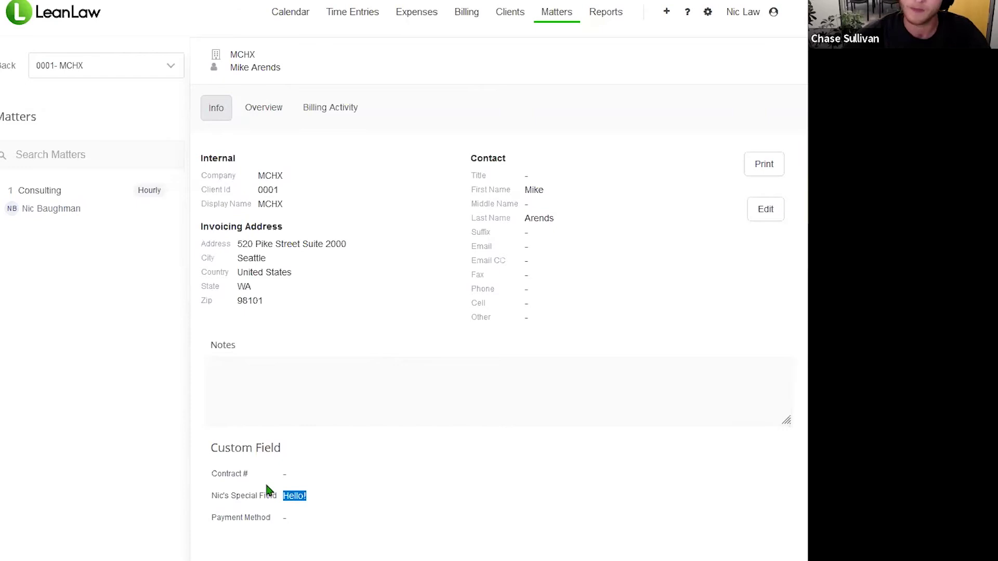
pyautogui.moveTo(212, 495); pyautogui.dragTo(310, 494)
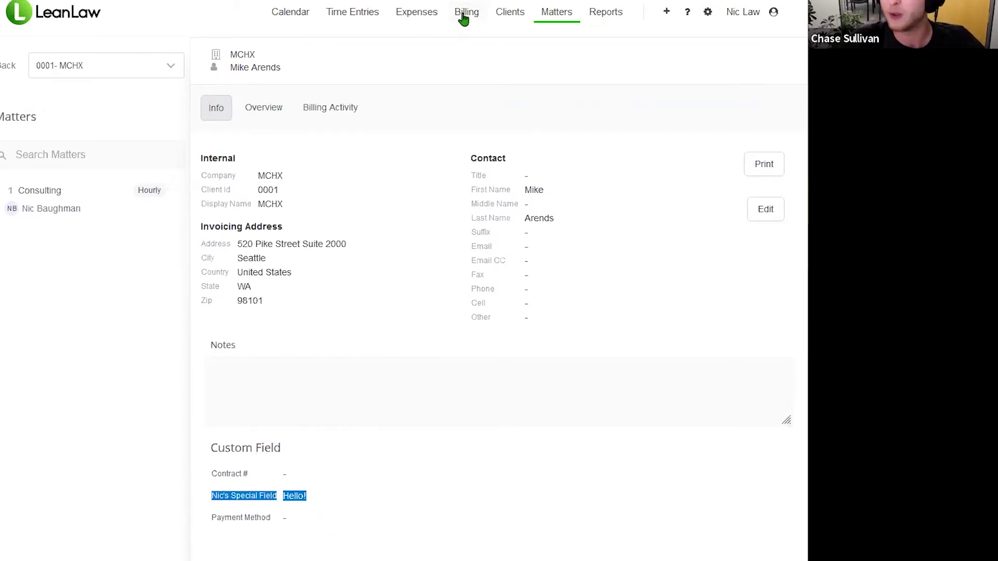
# - Add a billable 0.1-hour time entry for MCHX's Consulting matter with the description "Example entry", and save it
pyautogui.click(665, 17)
pyautogui.click(641, 82)
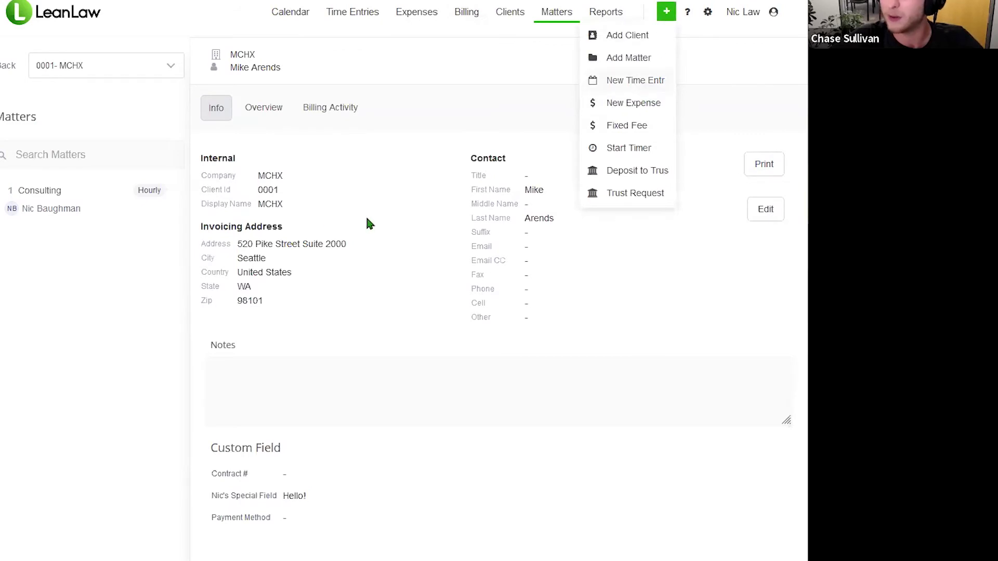
pyautogui.click(327, 245)
pyautogui.press('Return')
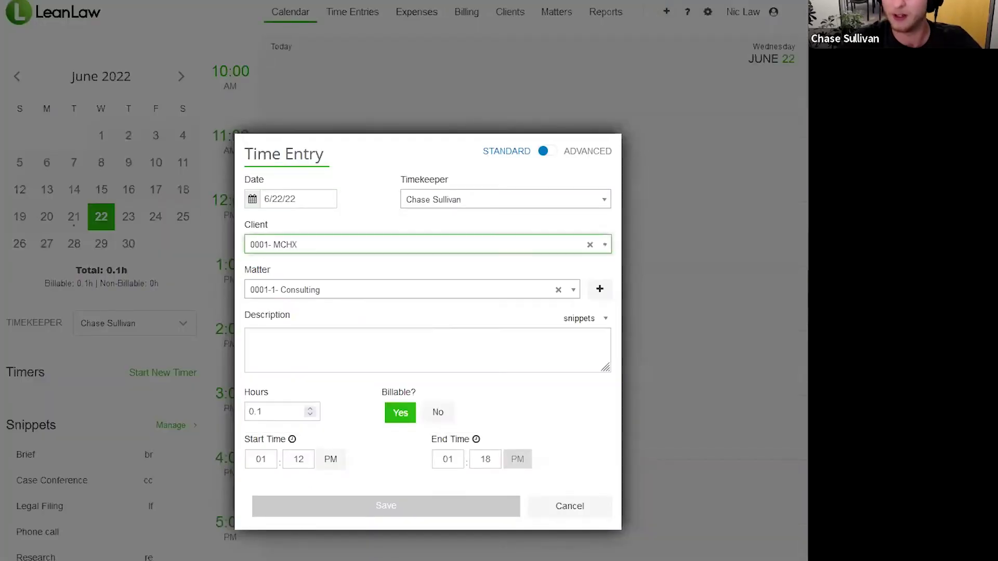
pyautogui.click(266, 358)
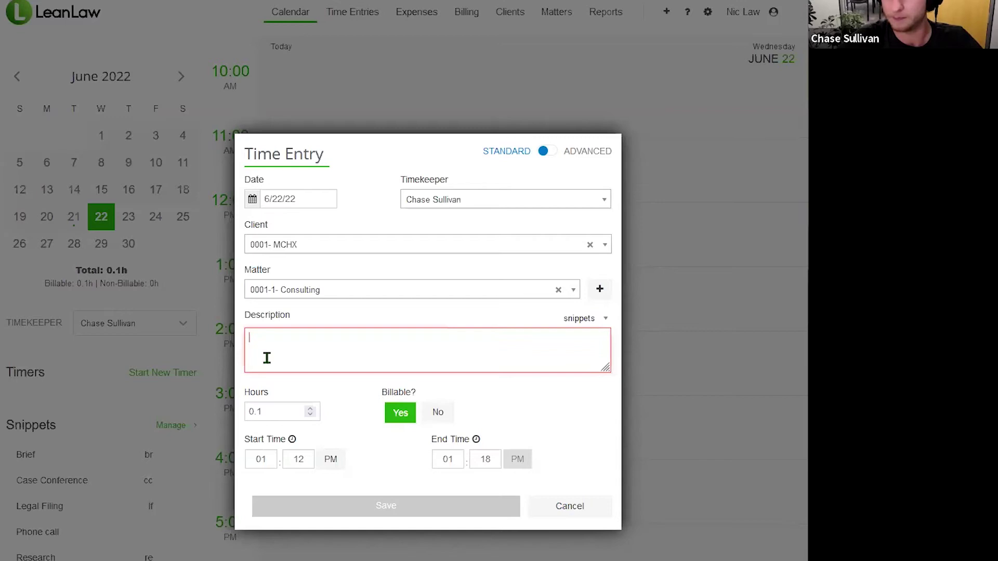
pyautogui.write('Example entry')
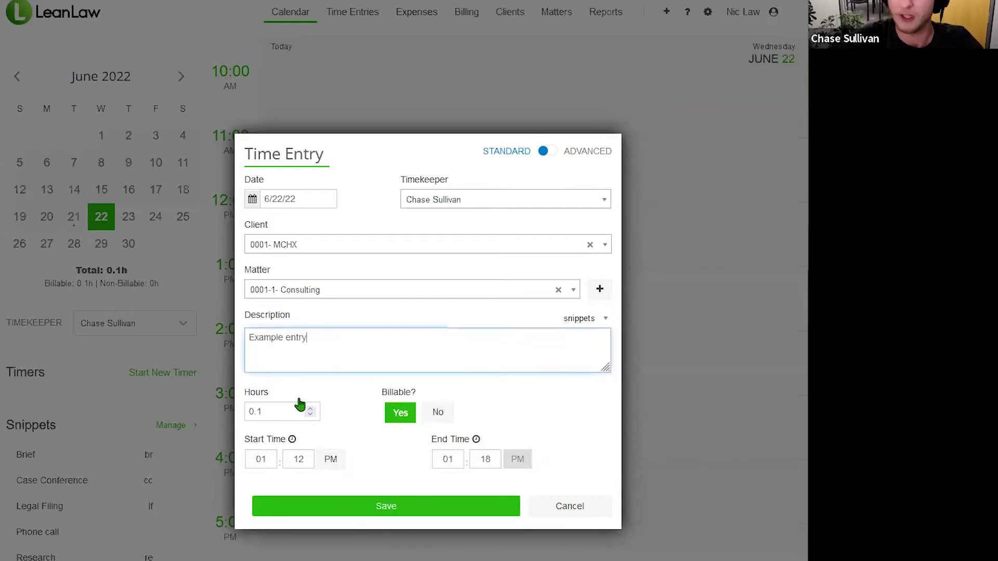
pyautogui.click(357, 510)
# - Create a draft invoice for MCHX's unbilled Consulting time and open that draft
pyautogui.click(467, 12)
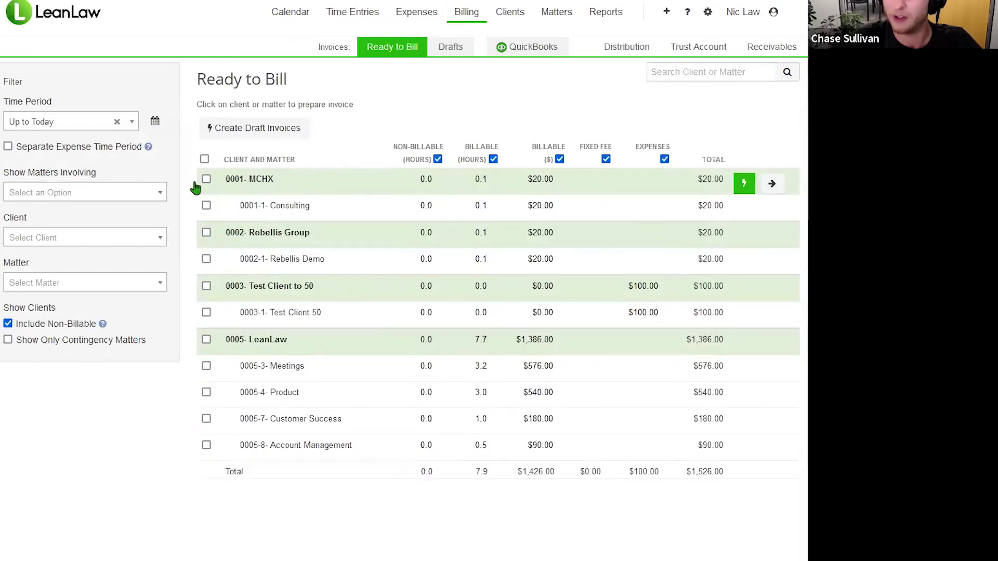
pyautogui.click(684, 256)
pyautogui.click(449, 47)
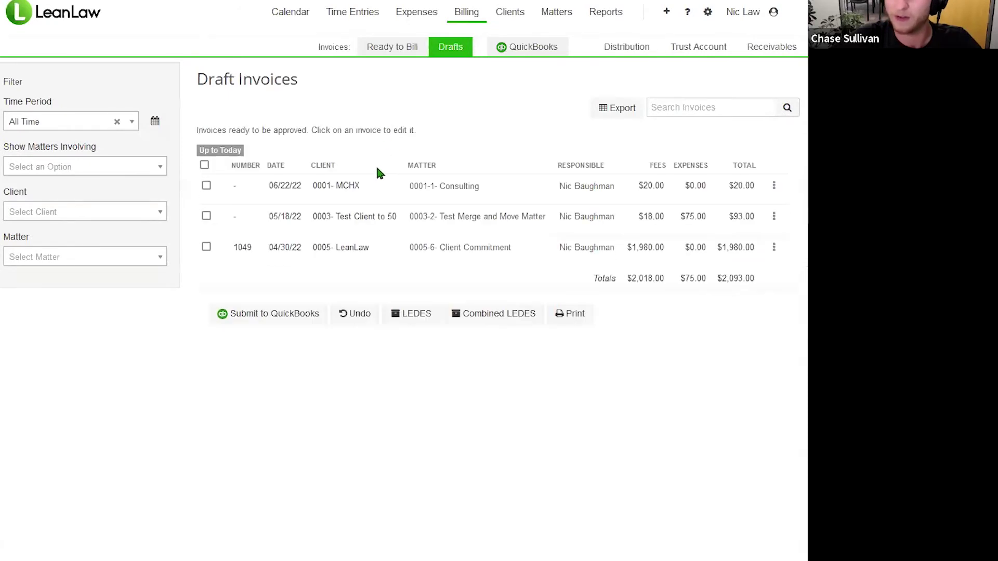
pyautogui.click(374, 193)
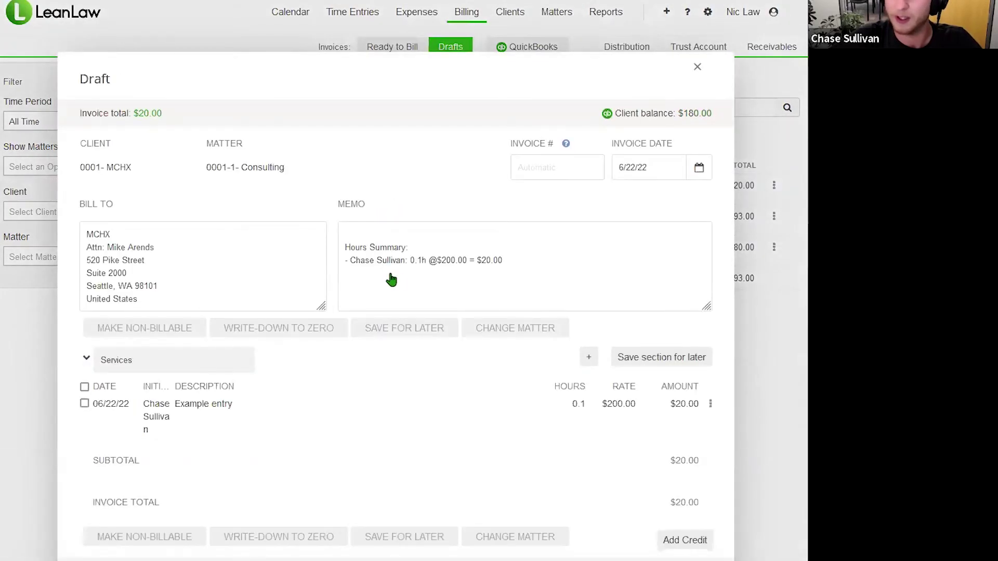
# - Check the draft's invoice memo without changing it, and submit the MCHX invoice to QuickBooks
pyautogui.click(398, 285)
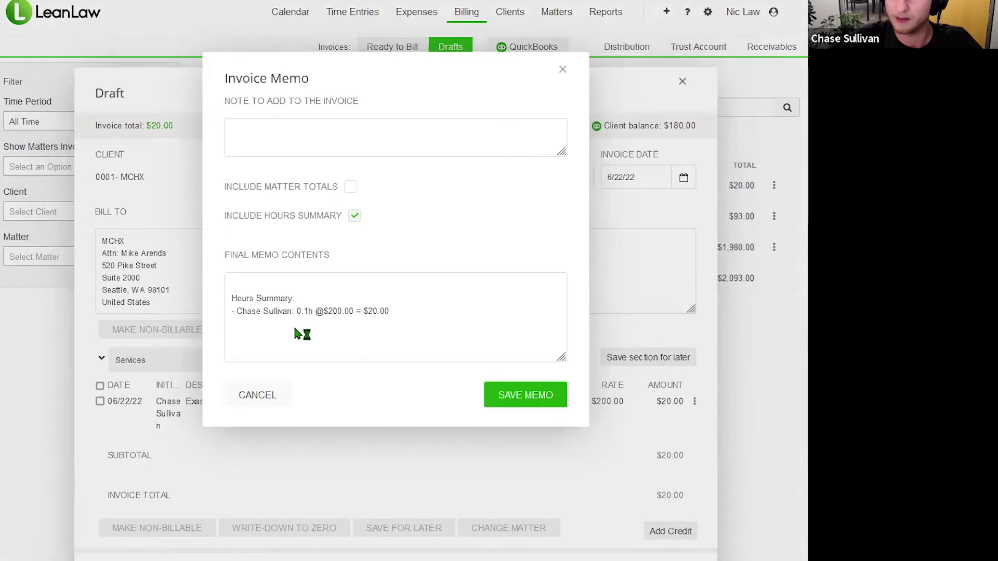
pyautogui.click(249, 434)
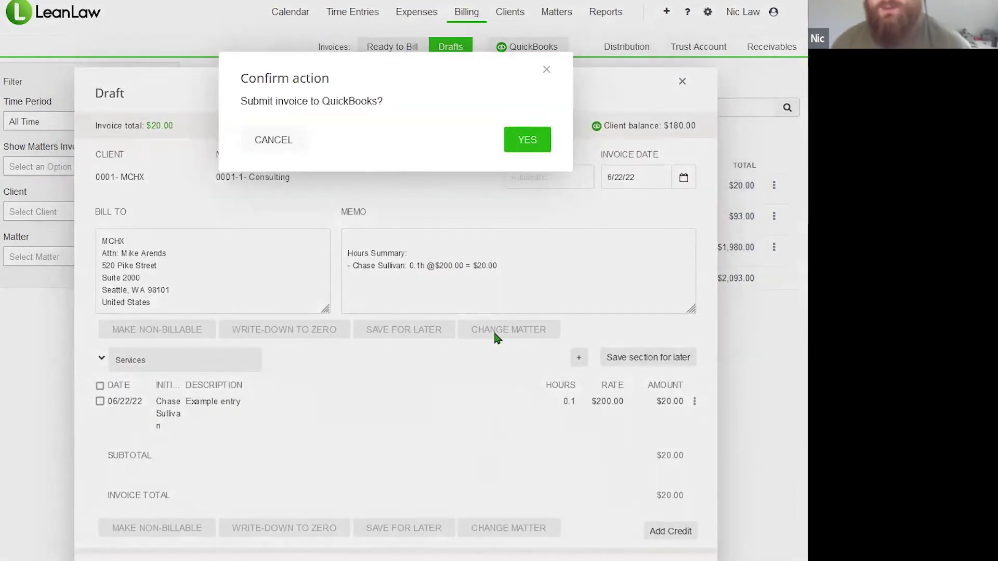
pyautogui.click(525, 148)
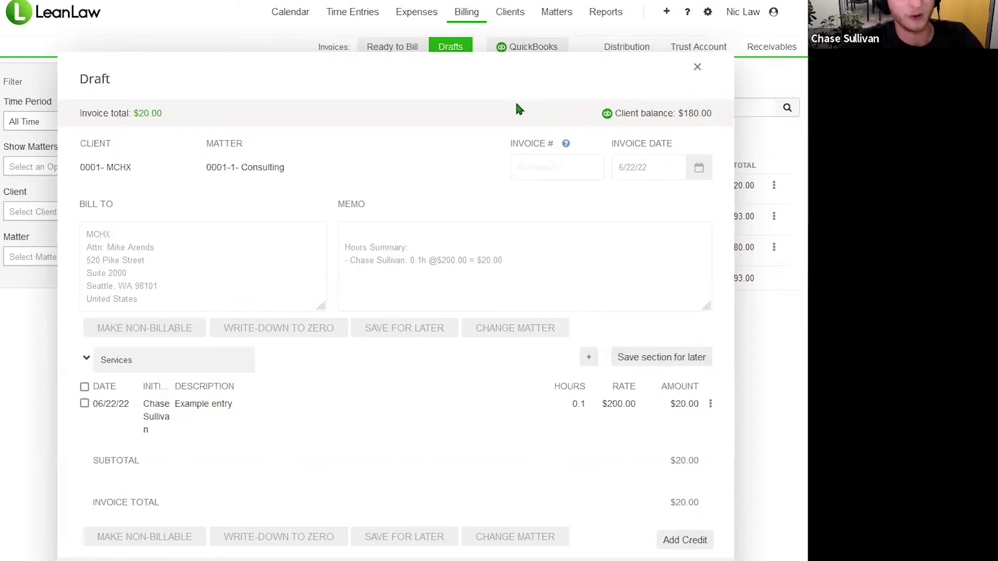
pyautogui.press('Escape')
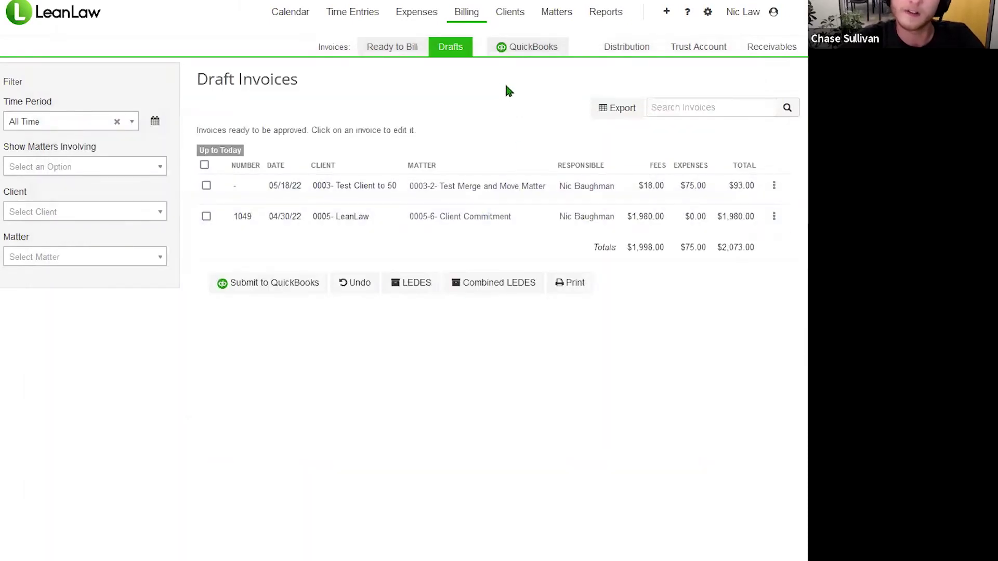
# - Open the new MCHX invoice from the QuickBooks invoices, check its memo for the custom field, and close it
pyautogui.click(528, 46)
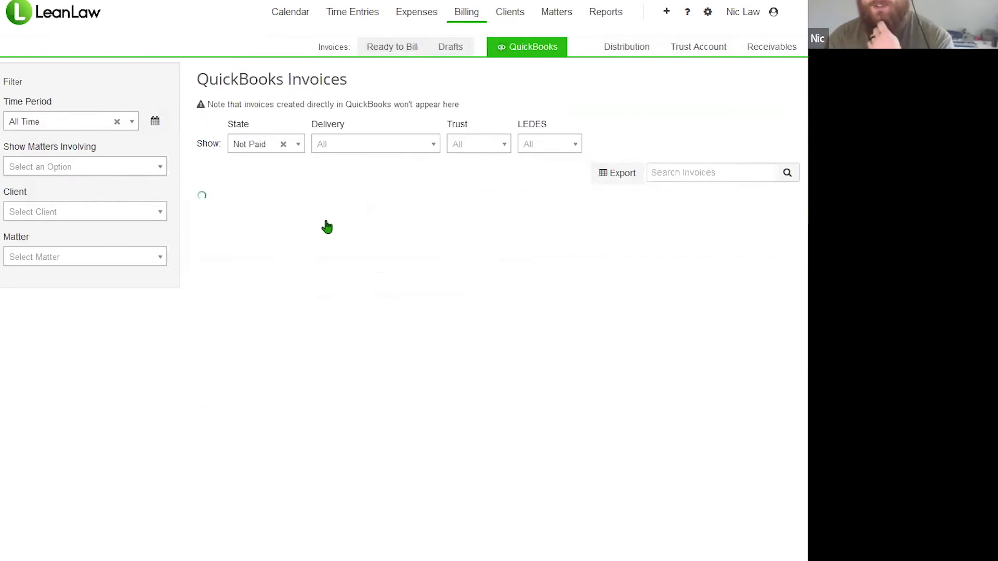
pyautogui.click(377, 226)
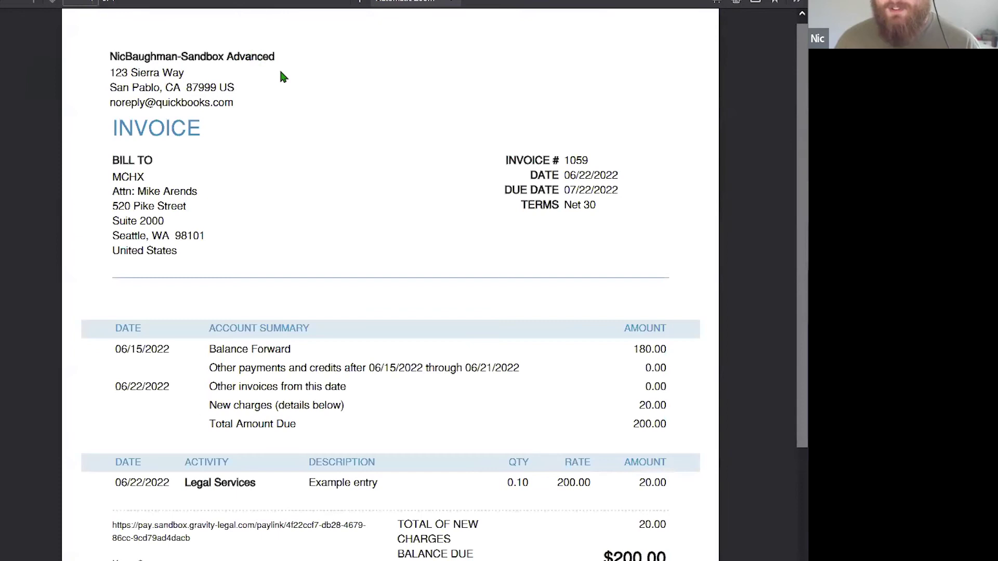
pyautogui.scroll(-2, 296, 109)
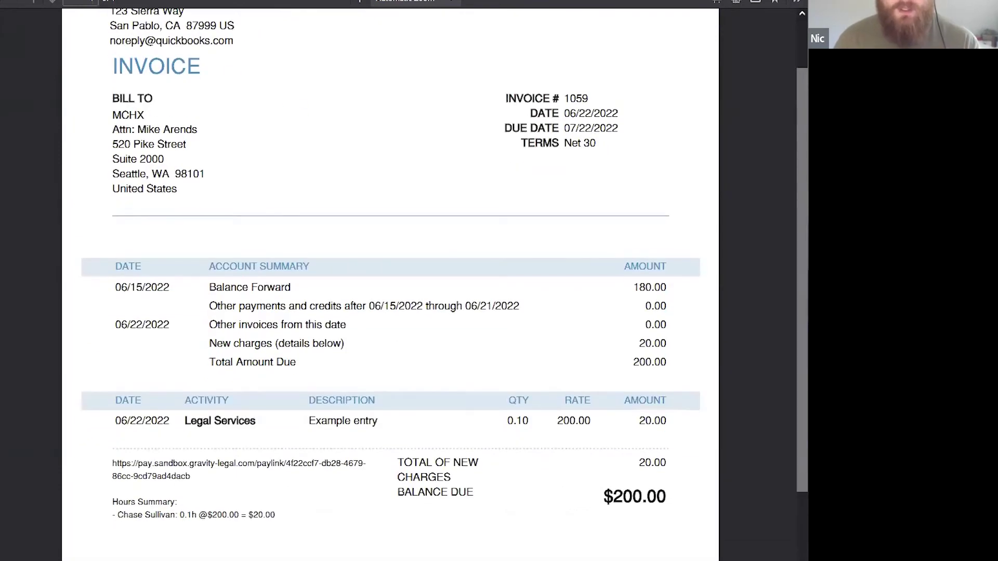
pyautogui.hotkey('ctrl', 'w')
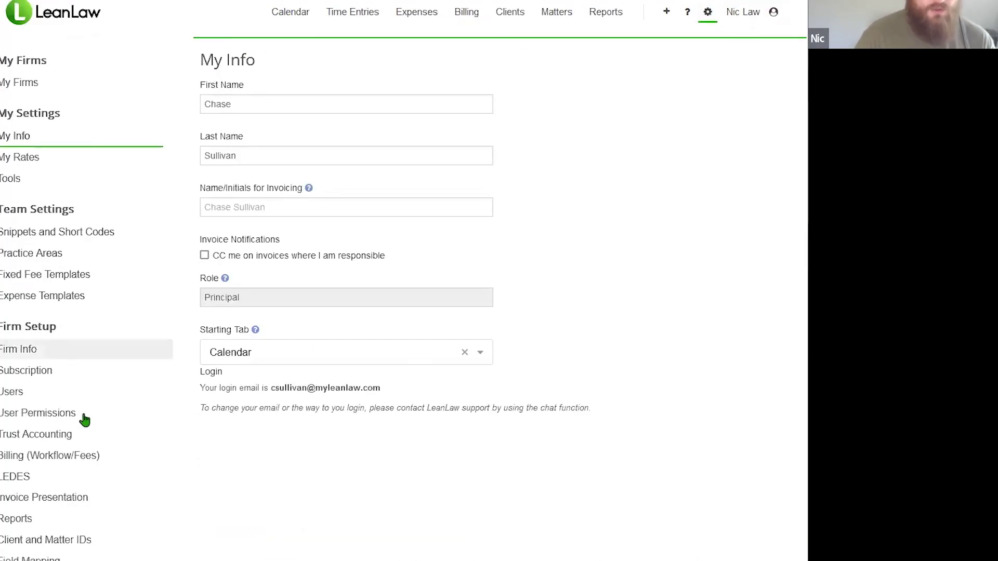
# - Check the availability and status of the custom fields in the field mapping settings
pyautogui.scroll(-1, 66, 517)
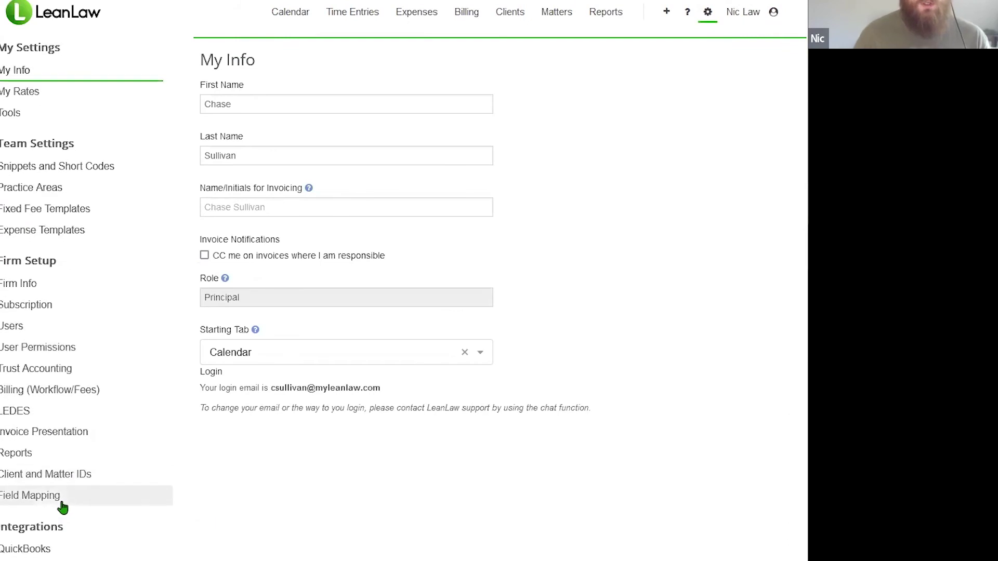
pyautogui.click(63, 498)
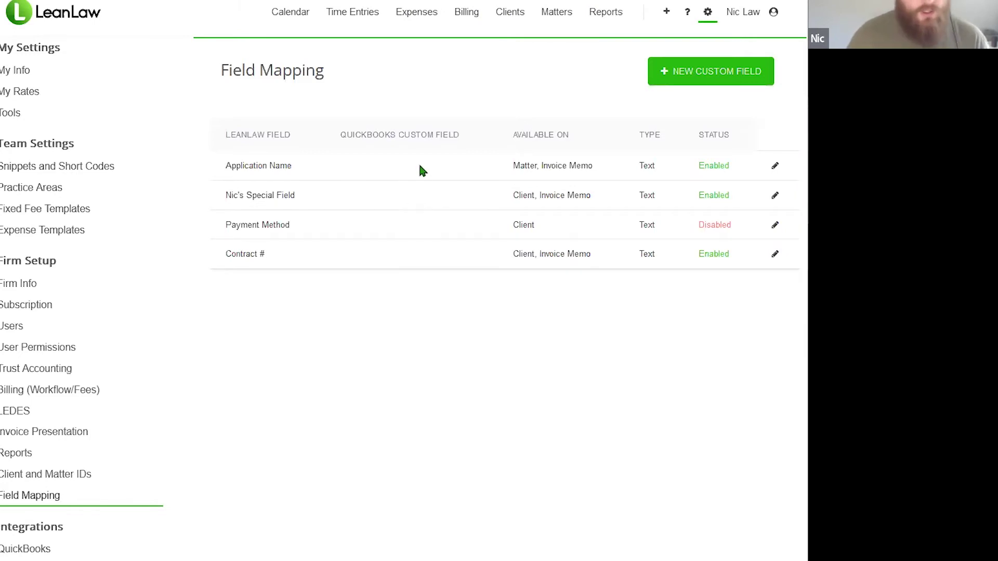
# - Open the Sample Client invoice from the QuickBooks invoices and view its memo section for comparison
pyautogui.click(459, 17)
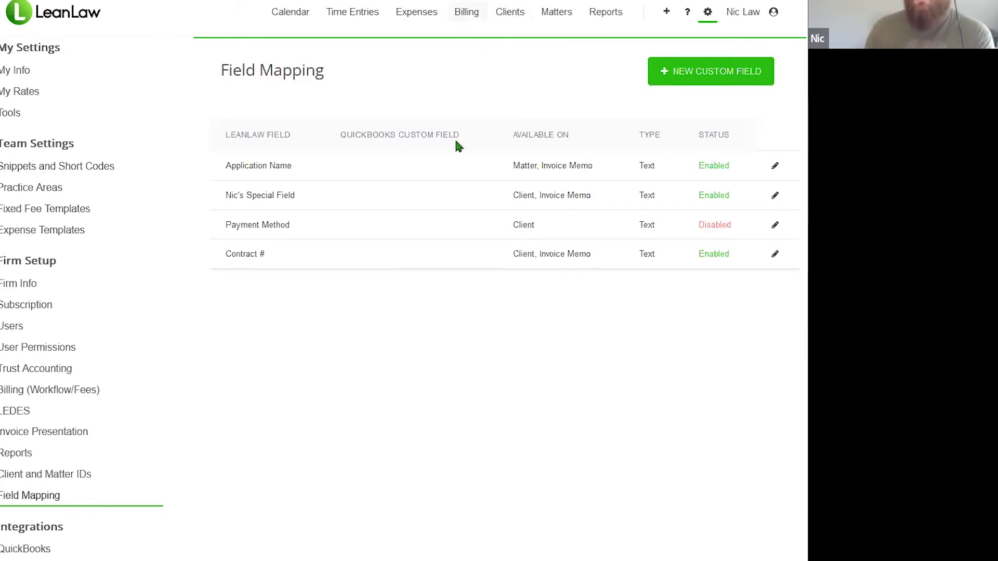
pyautogui.click(502, 52)
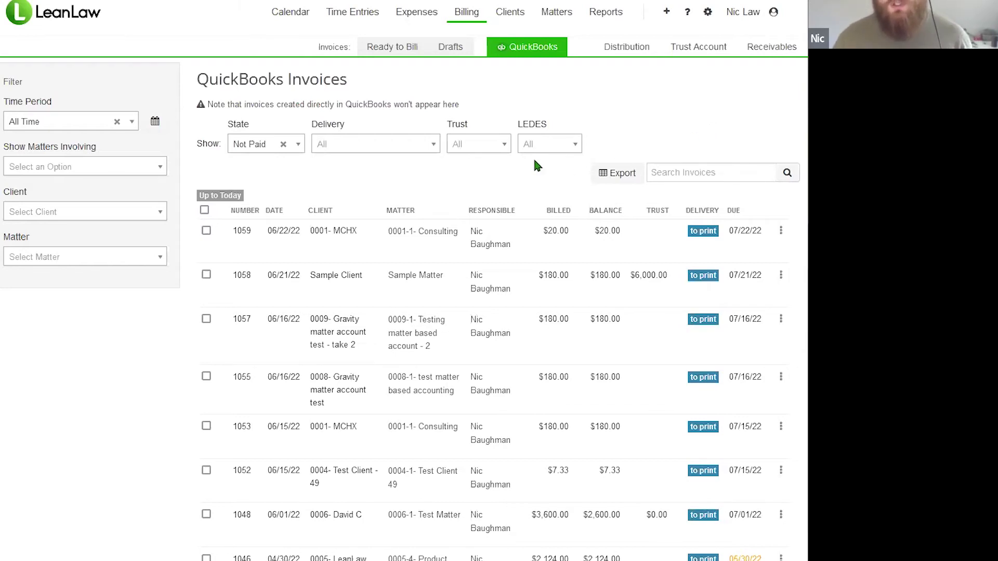
pyautogui.click(356, 277)
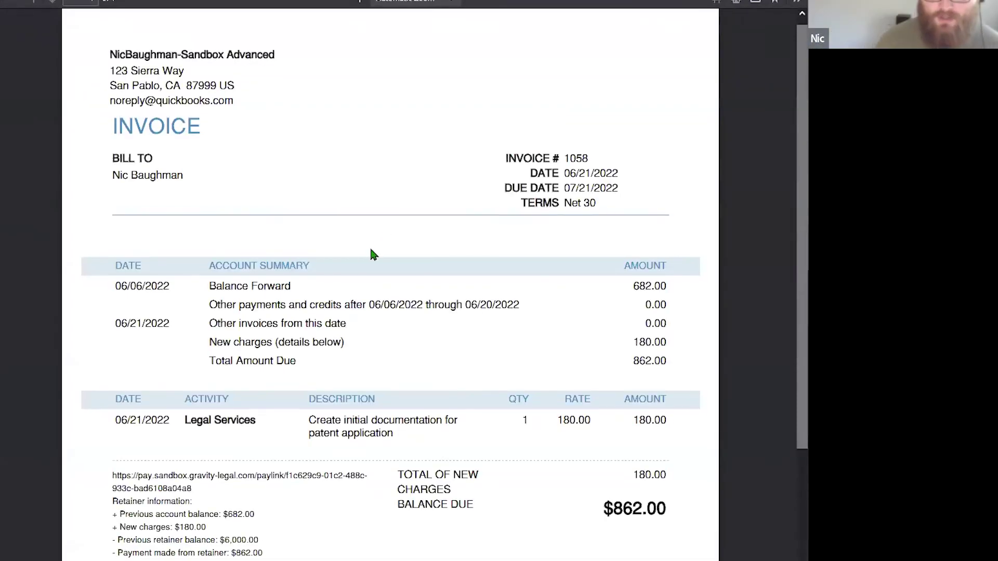
pyautogui.scroll(-2, 370, 251)
pyautogui.scroll(-2, 372, 258)
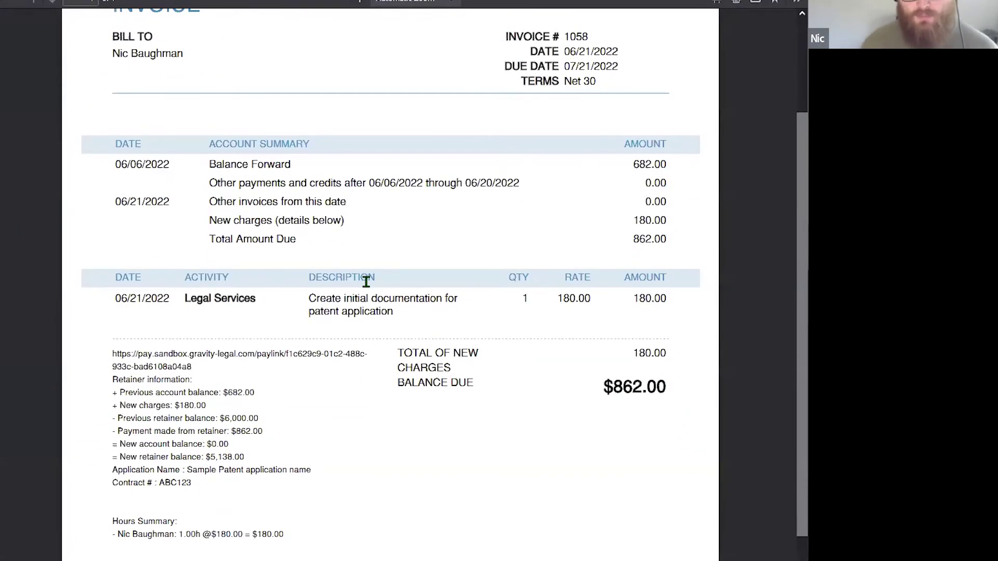
# - Highlight the Contract # line and the payment link in the invoice memo, and close the invoice
pyautogui.moveTo(110, 483); pyautogui.dragTo(194, 491)
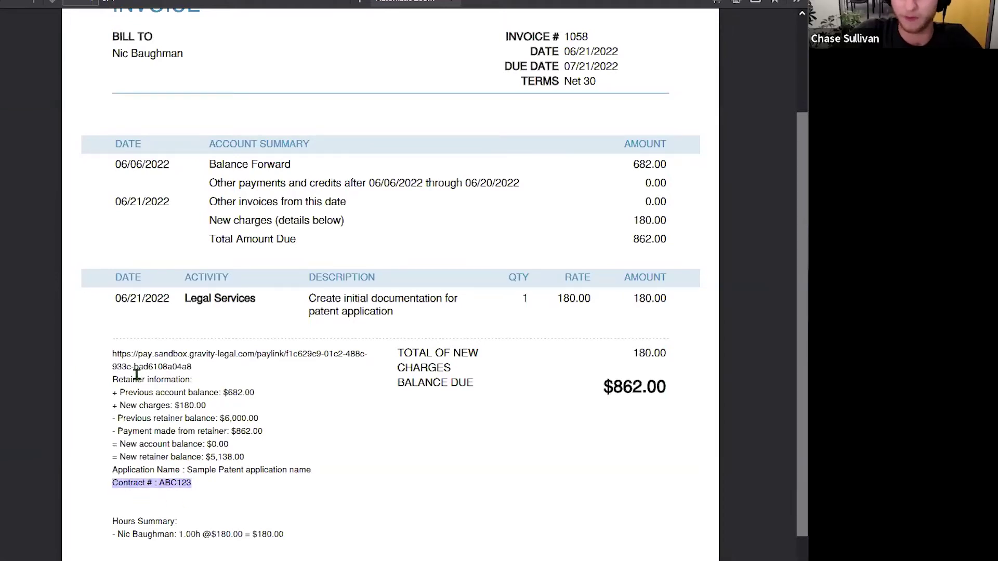
pyautogui.moveTo(113, 353); pyautogui.dragTo(239, 371)
pyautogui.click(176, 408)
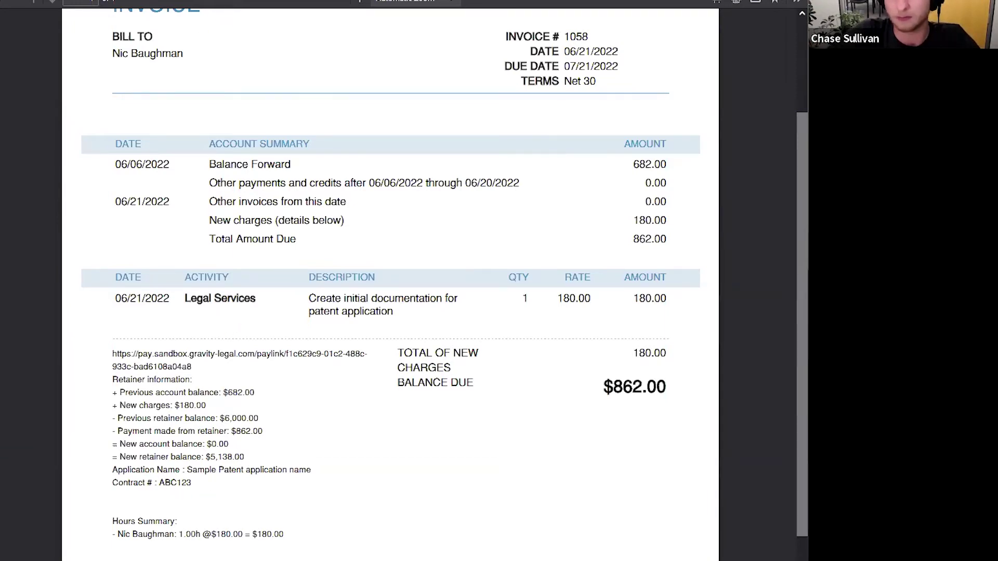
pyautogui.hotkey('ctrl', 'w')
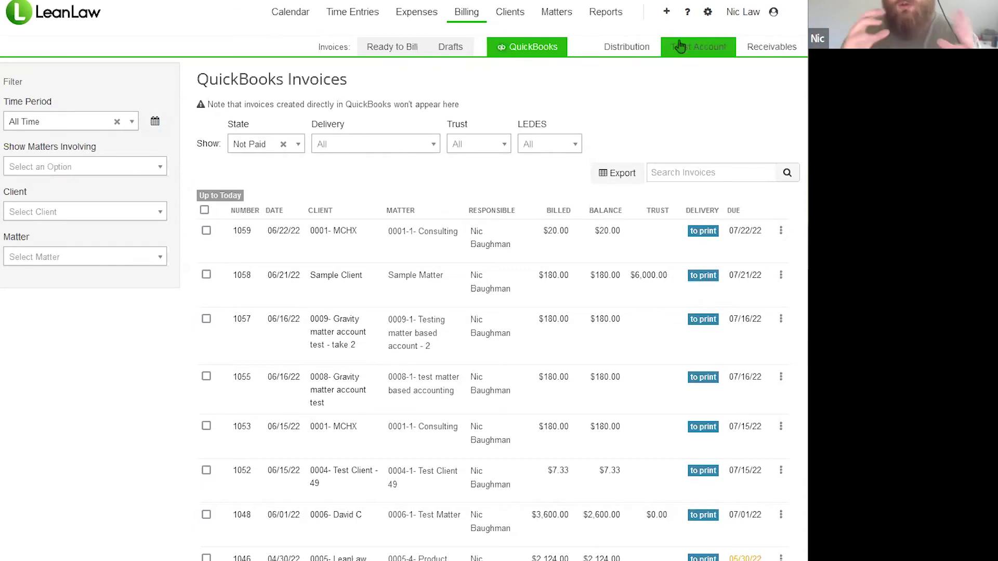
# - Check the Invoice Memo option of the Contract # custom field in the field mapping settings, and close it without saving
pyautogui.click(704, 15)
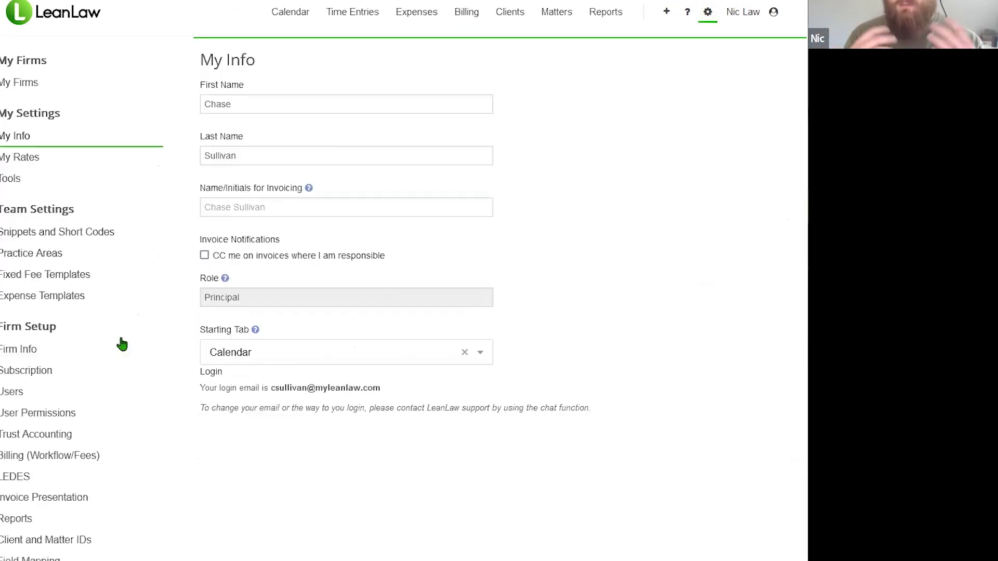
pyautogui.click(45, 558)
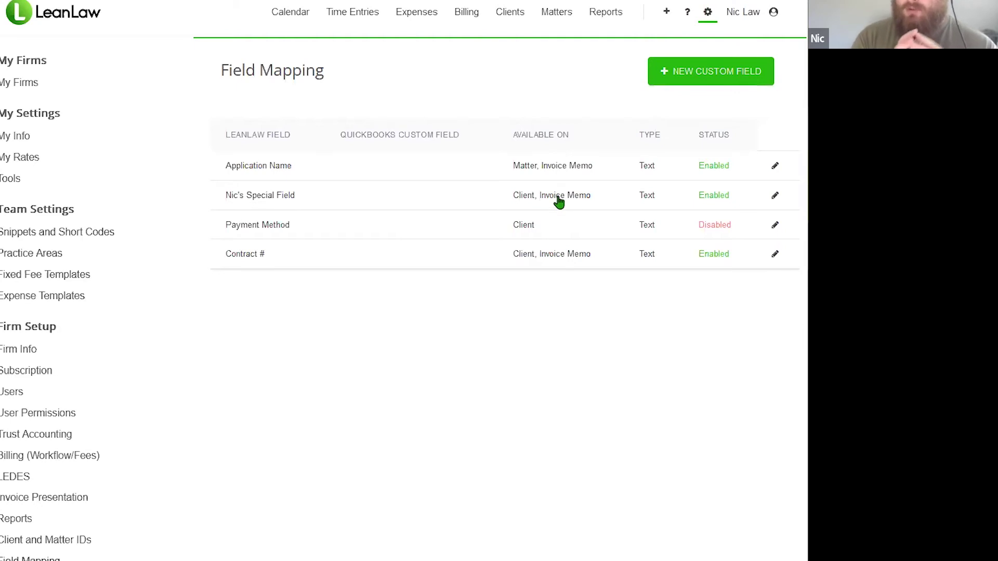
pyautogui.click(554, 255)
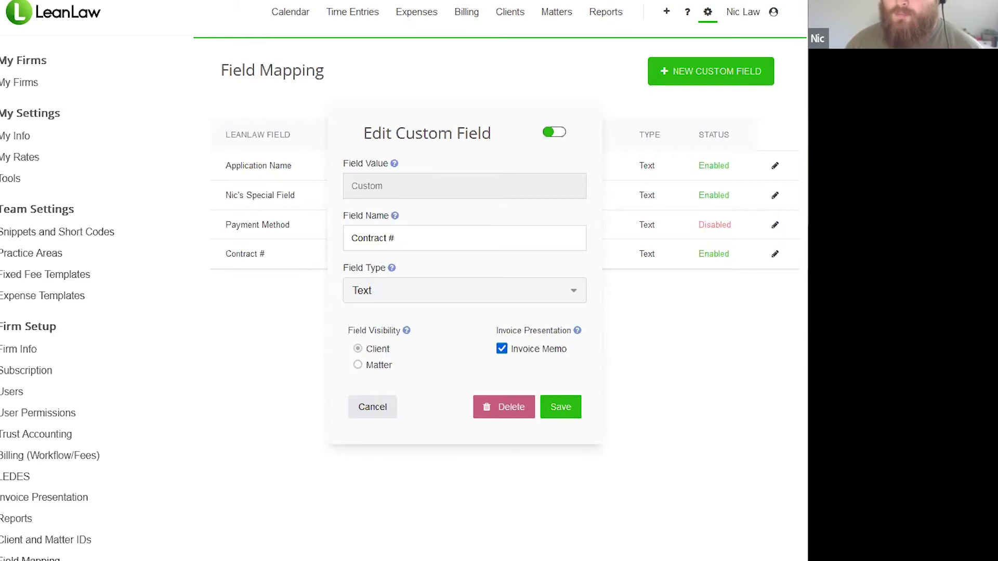
pyautogui.moveTo(511, 349); pyautogui.dragTo(556, 351)
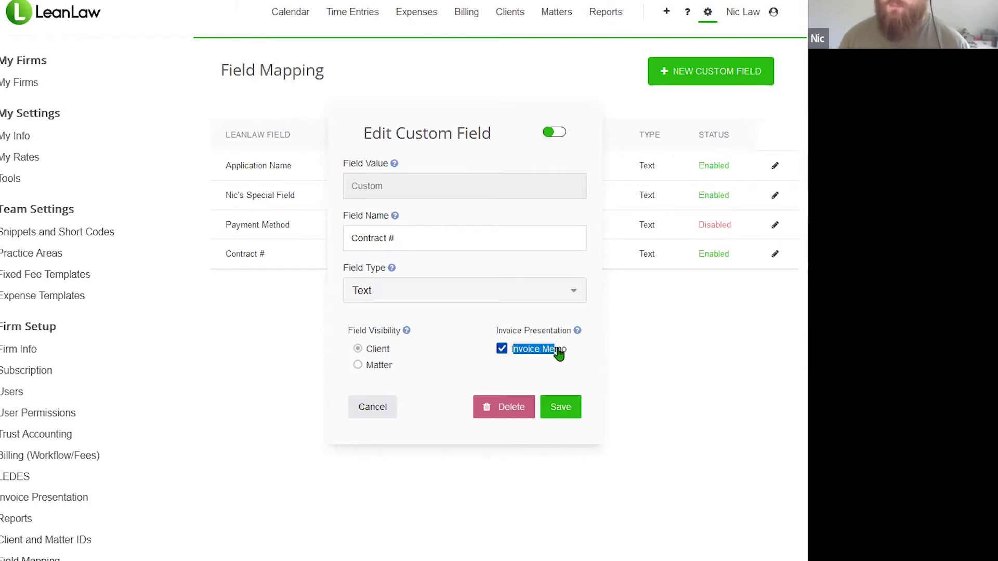
pyautogui.click(494, 389)
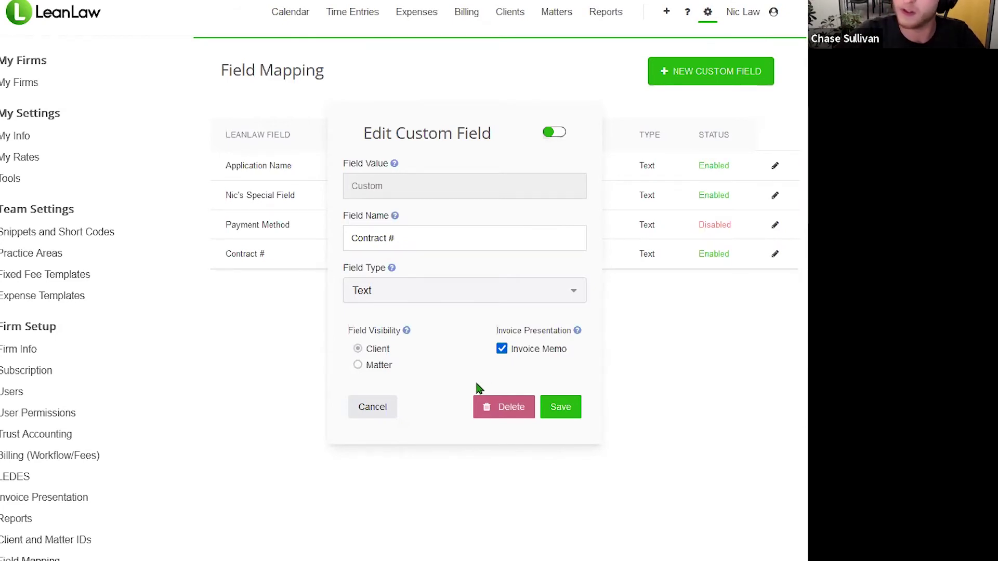
pyautogui.click(385, 413)
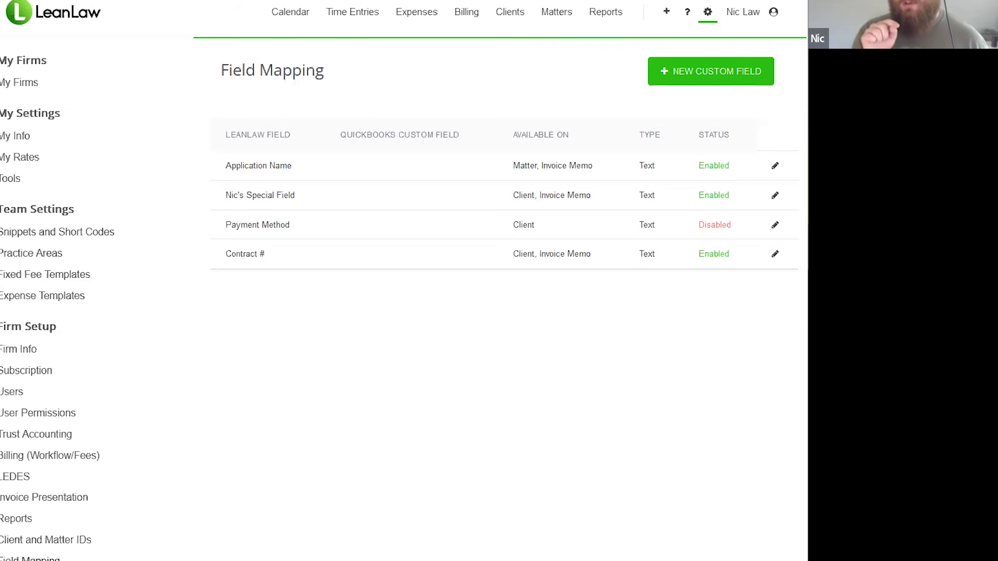
# - Reopen the Contract # custom field's edit settings
pyautogui.click(774, 254)
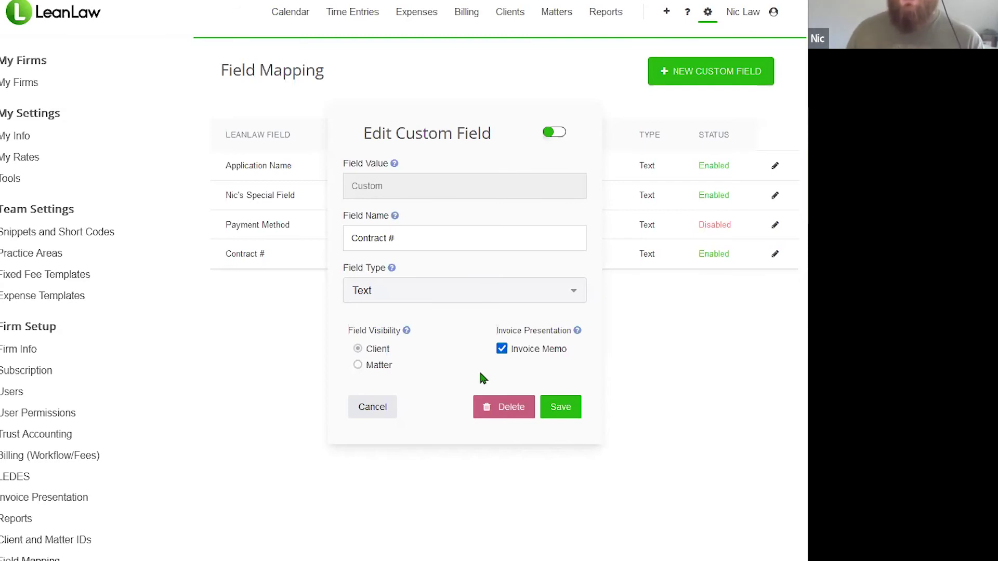
# - Close the custom field settings without saving, and open LeanLaw's Design matter from the matters list with the Responsible filter cleared
pyautogui.click(367, 408)
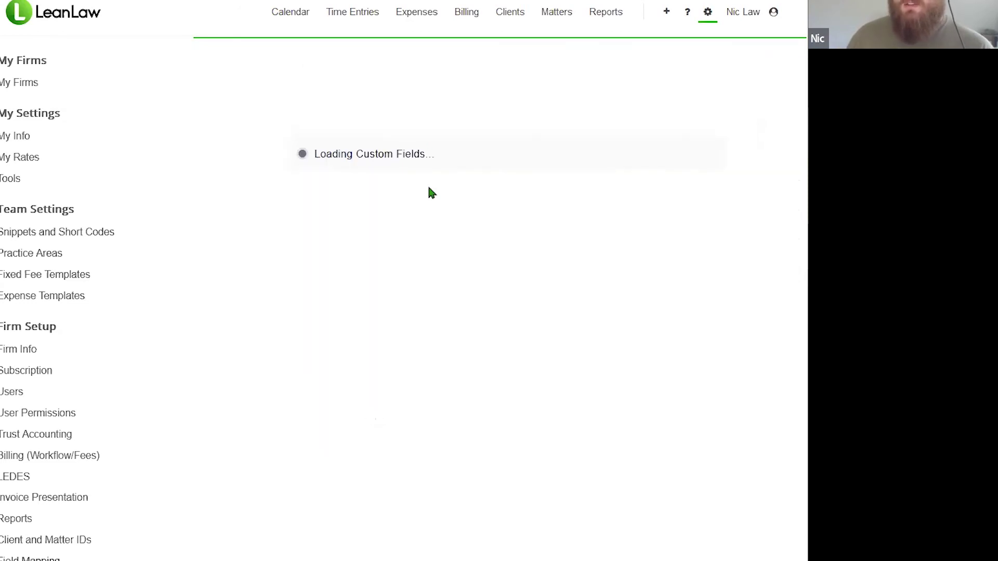
pyautogui.click(546, 14)
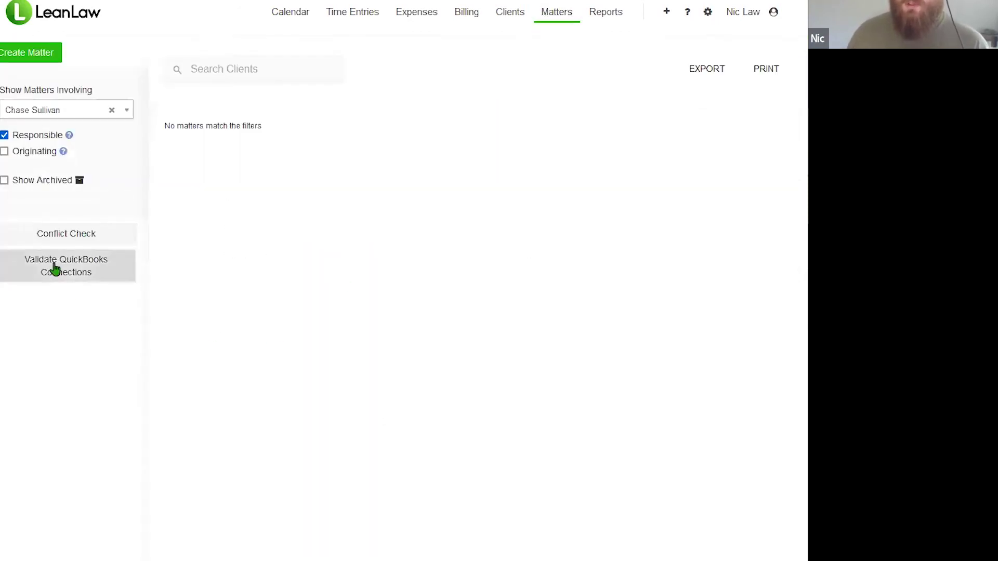
pyautogui.click(28, 134)
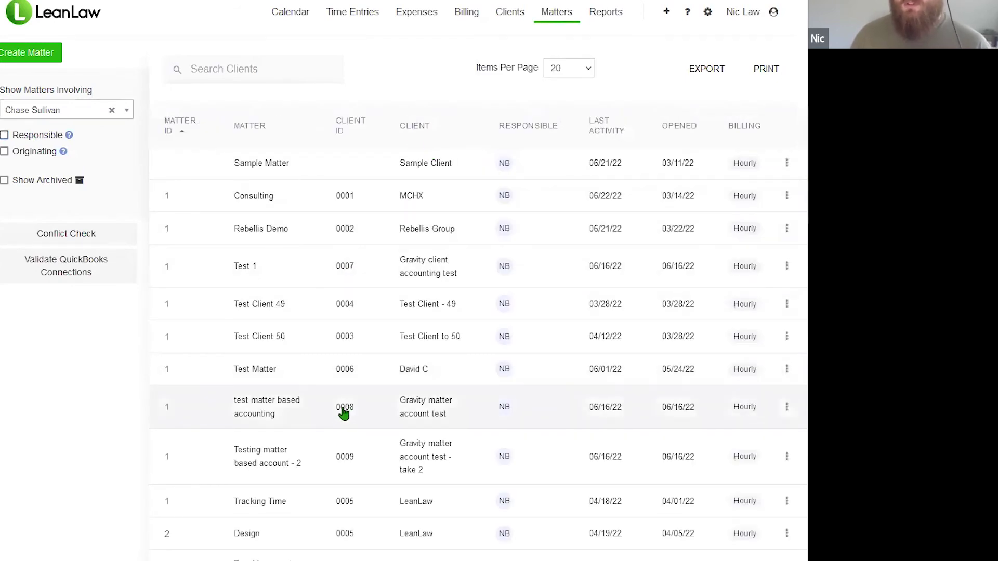
pyautogui.click(323, 535)
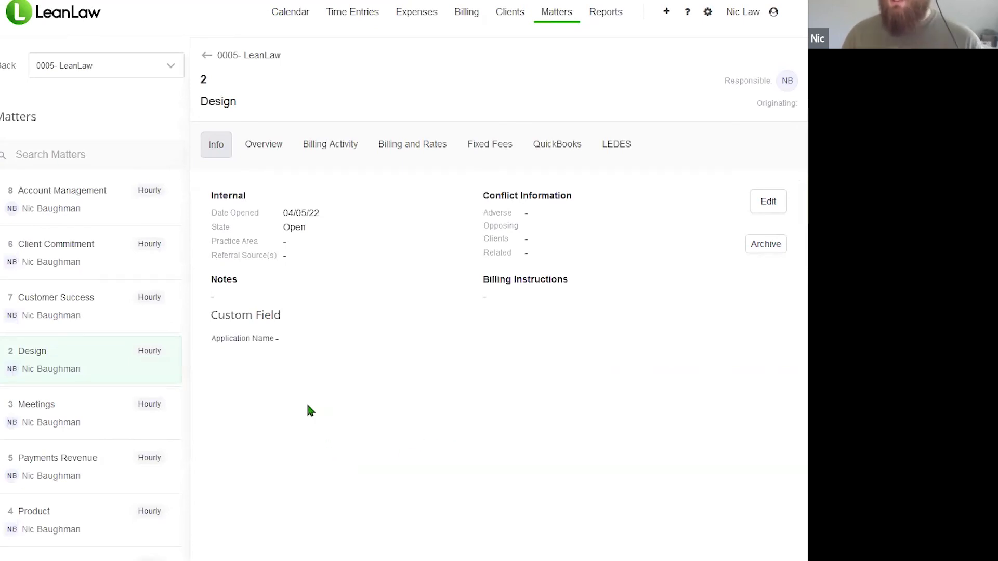
# - Switch to the MCHX client to view its custom fields, and open its Consulting matter's info
pyautogui.click(100, 64)
pyautogui.click(95, 106)
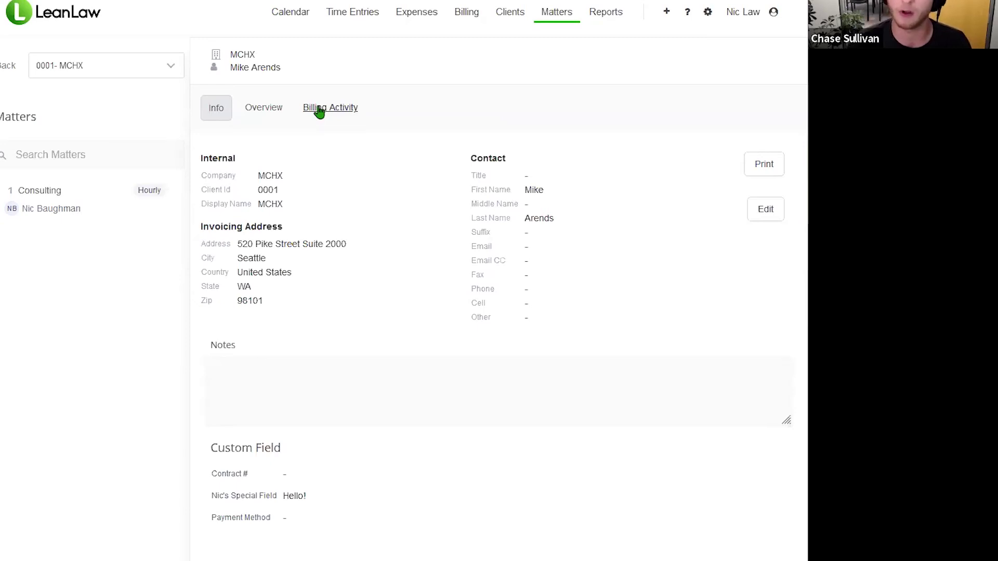
pyautogui.click(156, 215)
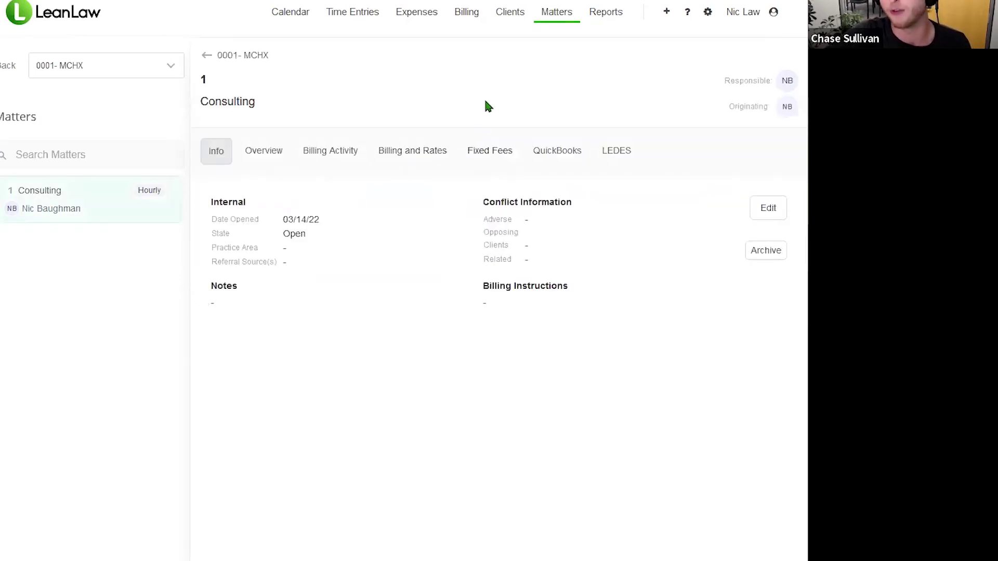